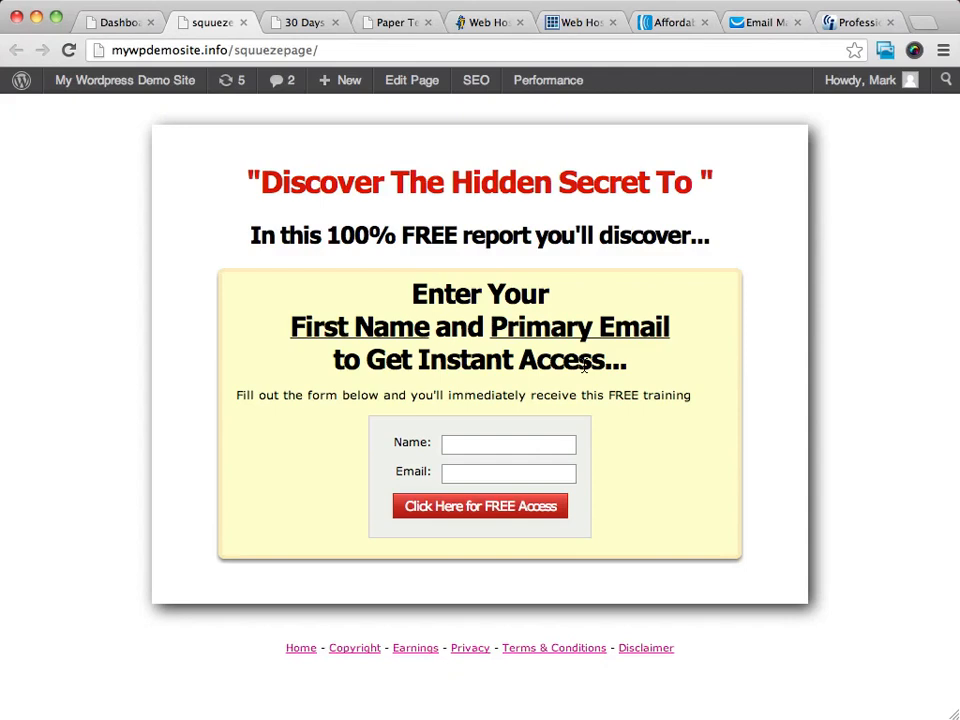
# Examine the headline and the subheadline of the squeeze page.
pyautogui.moveTo(20, 82)
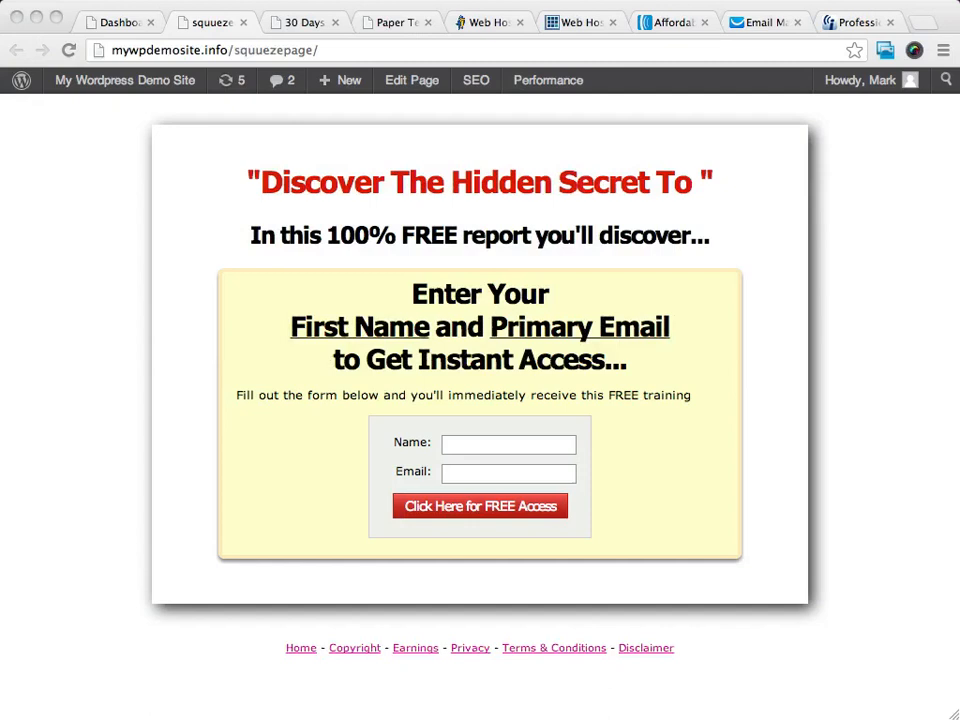
pyautogui.click(245, 183)
pyautogui.moveTo(730, 183); pyautogui.dragTo(225, 189)
pyautogui.click(347, 232)
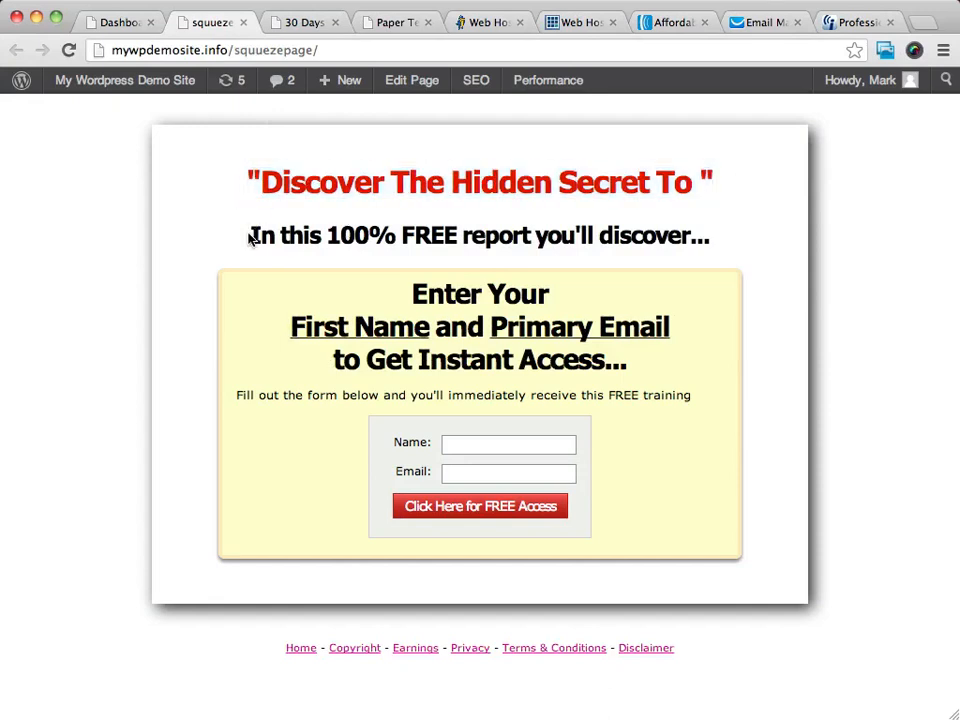
pyautogui.moveTo(251, 237); pyautogui.dragTo(726, 240)
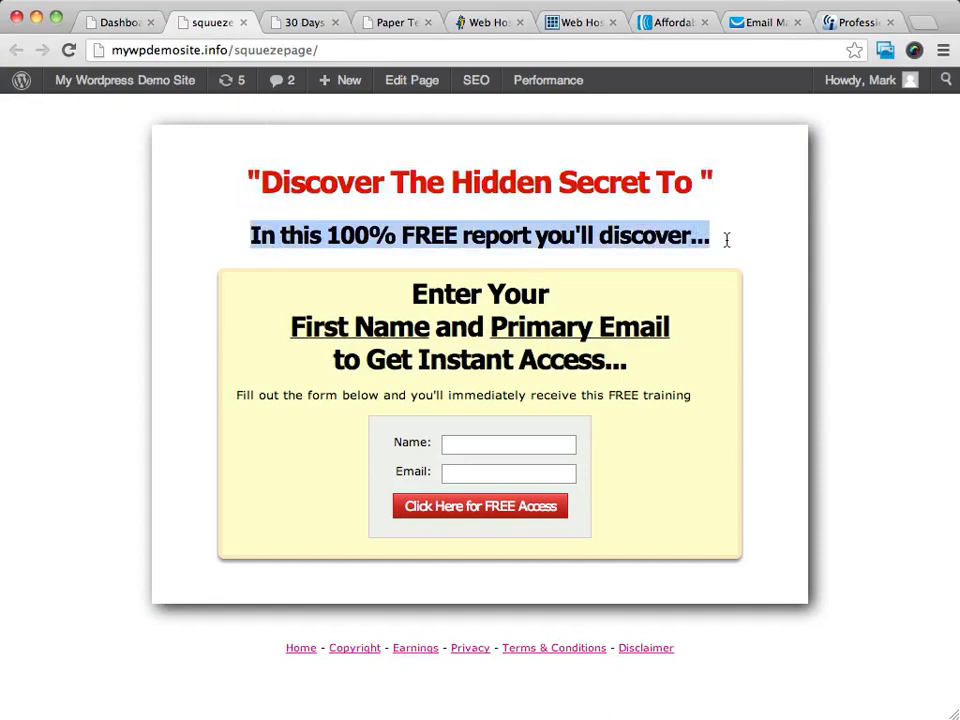
pyautogui.click(492, 249)
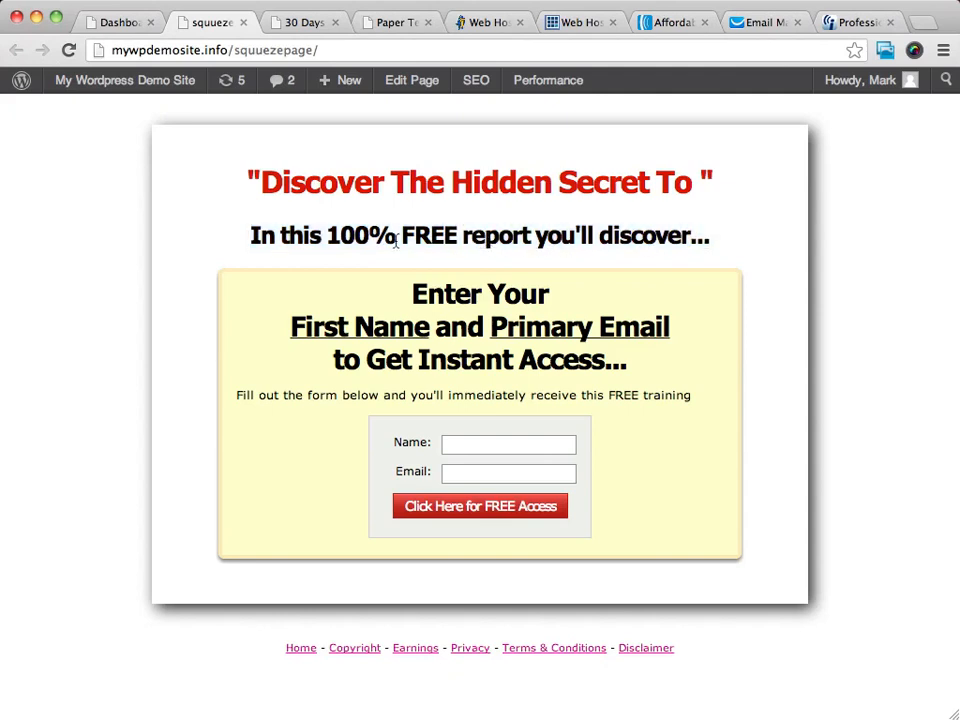
pyautogui.moveTo(244, 237); pyautogui.dragTo(825, 242)
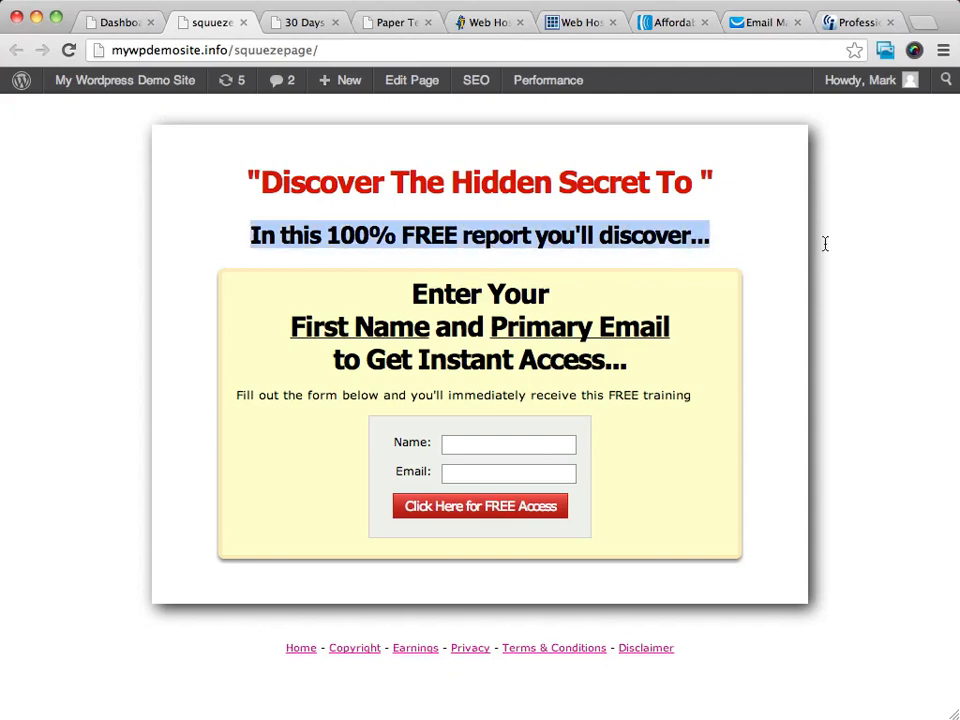
pyautogui.click(622, 241)
pyautogui.moveTo(261, 184); pyautogui.dragTo(689, 180)
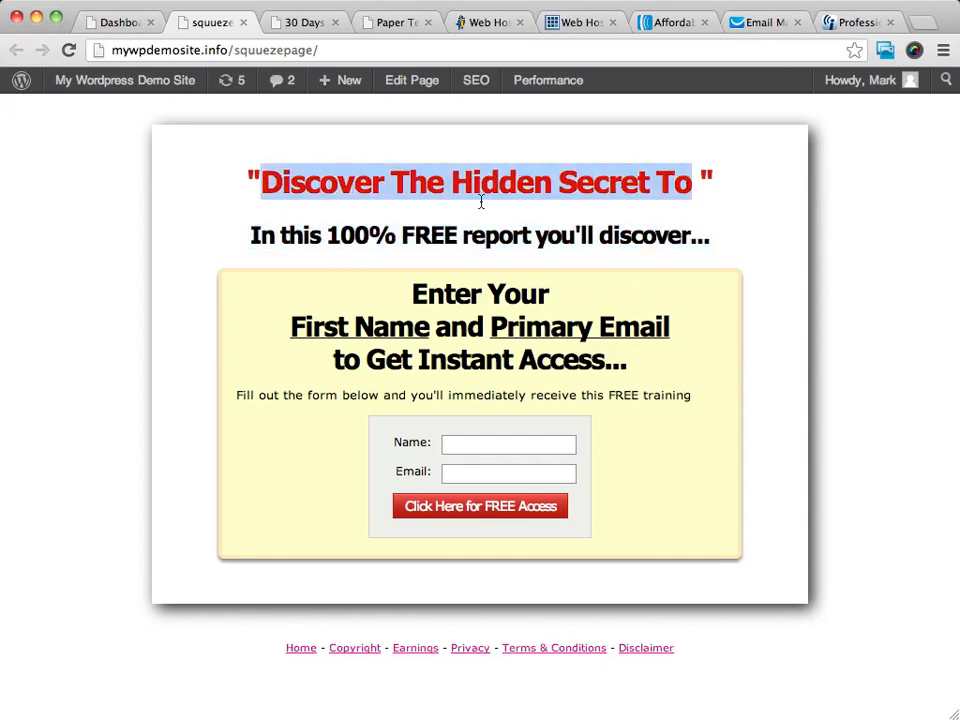
pyautogui.click(694, 183)
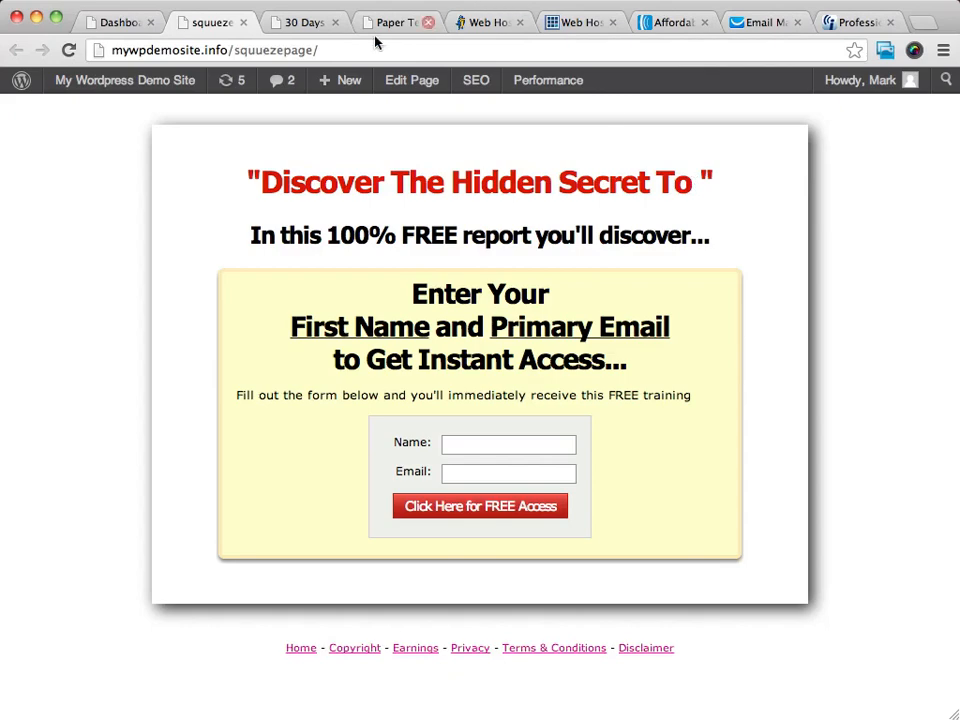
# Look over the WordPress dashboard and the Paper Template sales site.
pyautogui.click(128, 21)
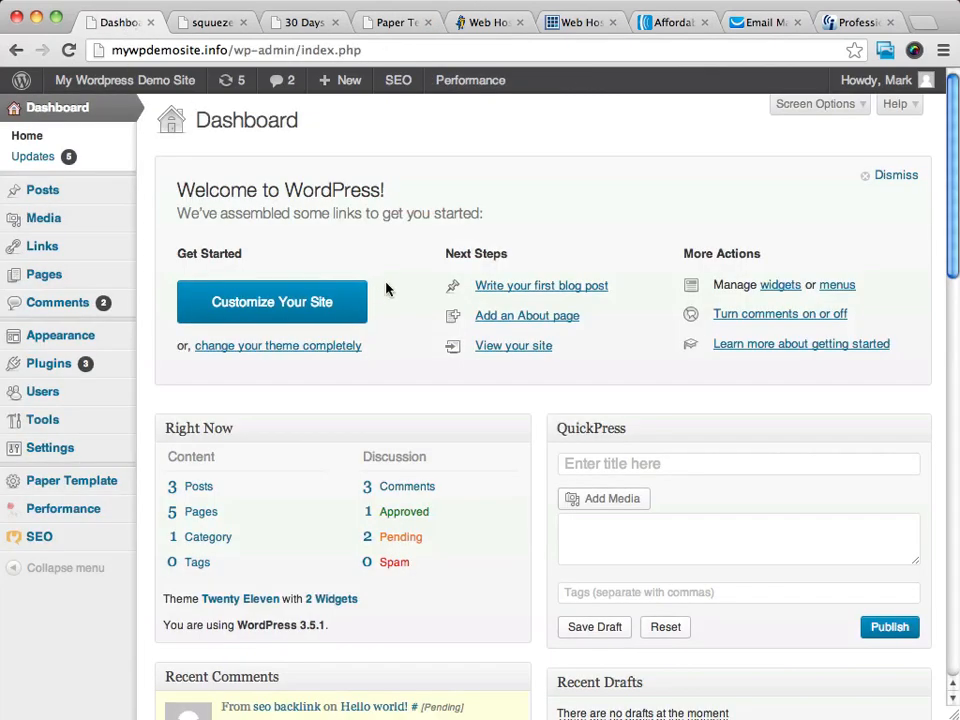
pyautogui.click(200, 21)
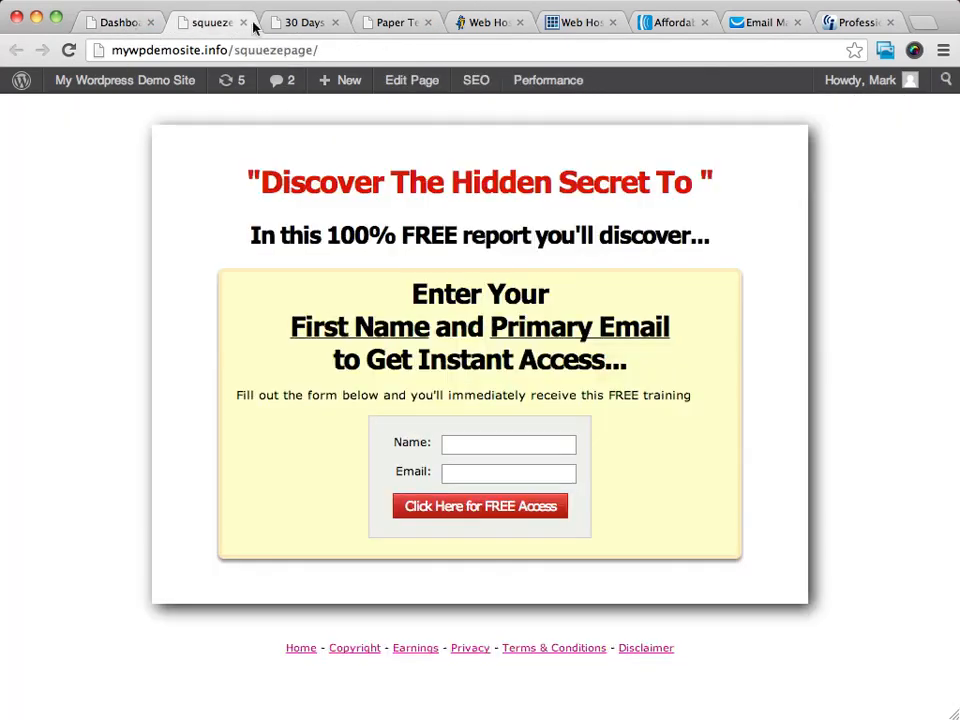
pyautogui.click(400, 24)
pyautogui.scroll(10, 700, 400)
pyautogui.scroll(6, 710, 401)
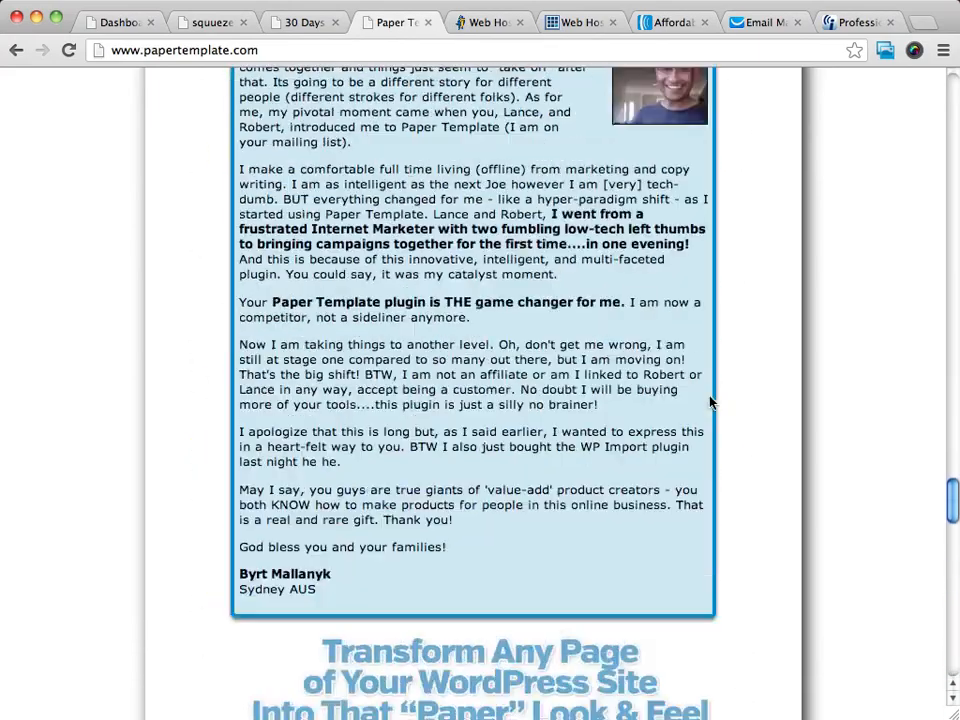
# Start a new landing page with the Paper Template plugin in the WordPress admin.
pyautogui.click(122, 21)
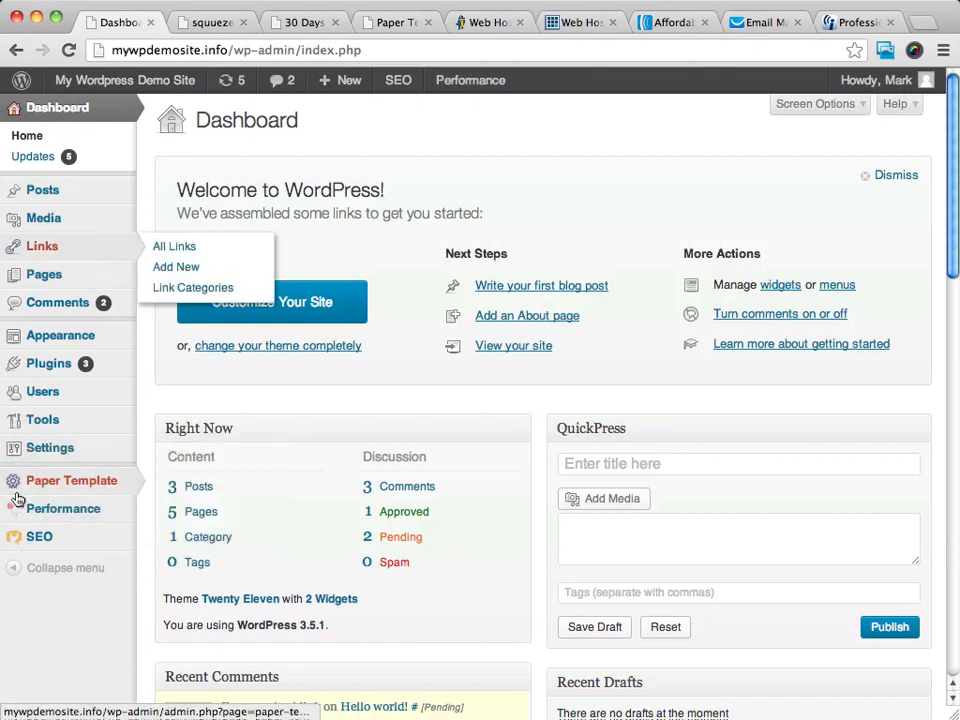
pyautogui.click(86, 481)
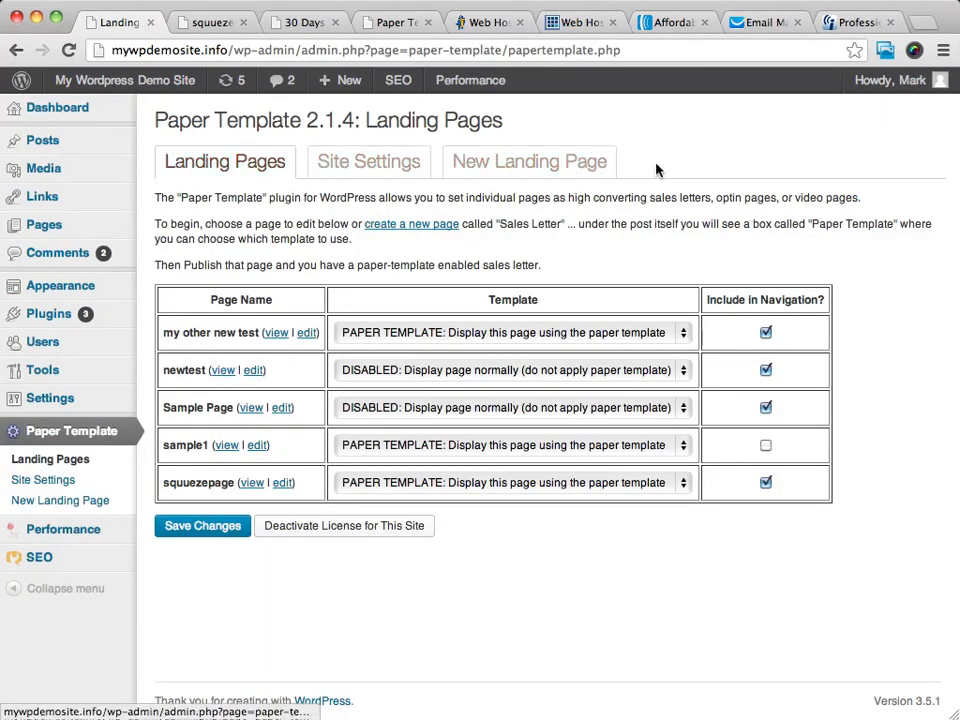
pyautogui.click(515, 166)
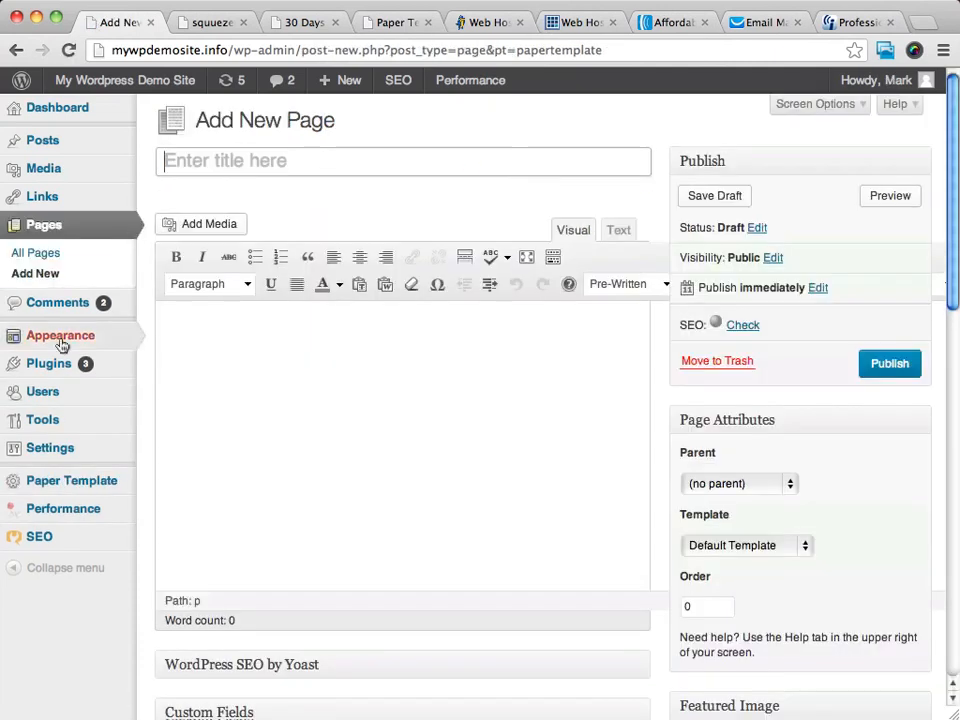
# Review the Paper Template options for the new page, including template choice, call to action and page settings.
pyautogui.click(403, 349)
pyautogui.scroll(-15, 366, 370)
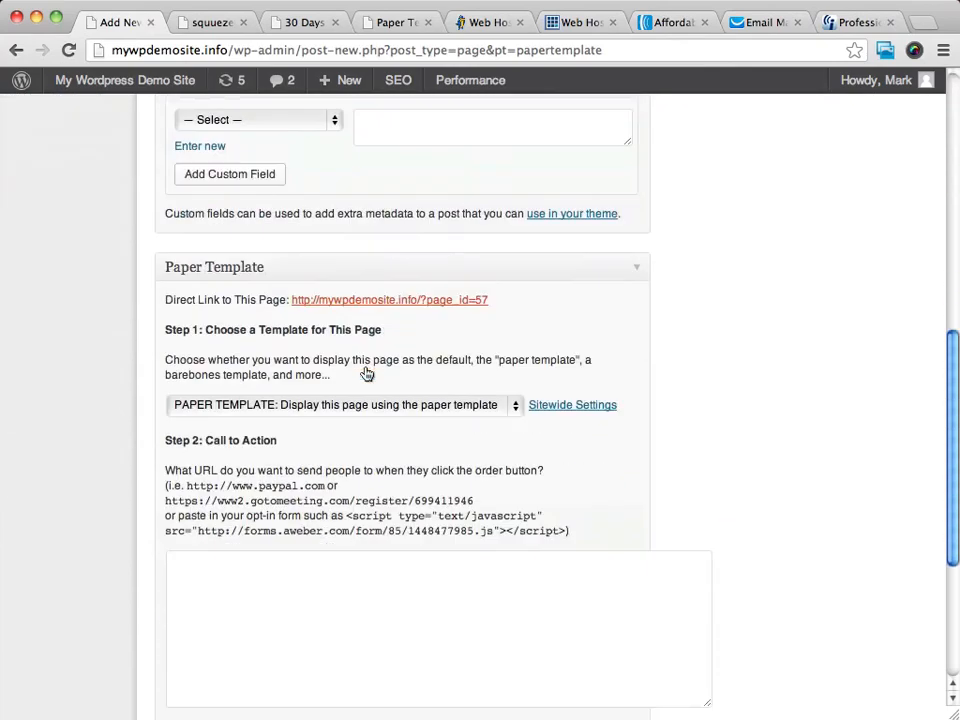
pyautogui.click(241, 309)
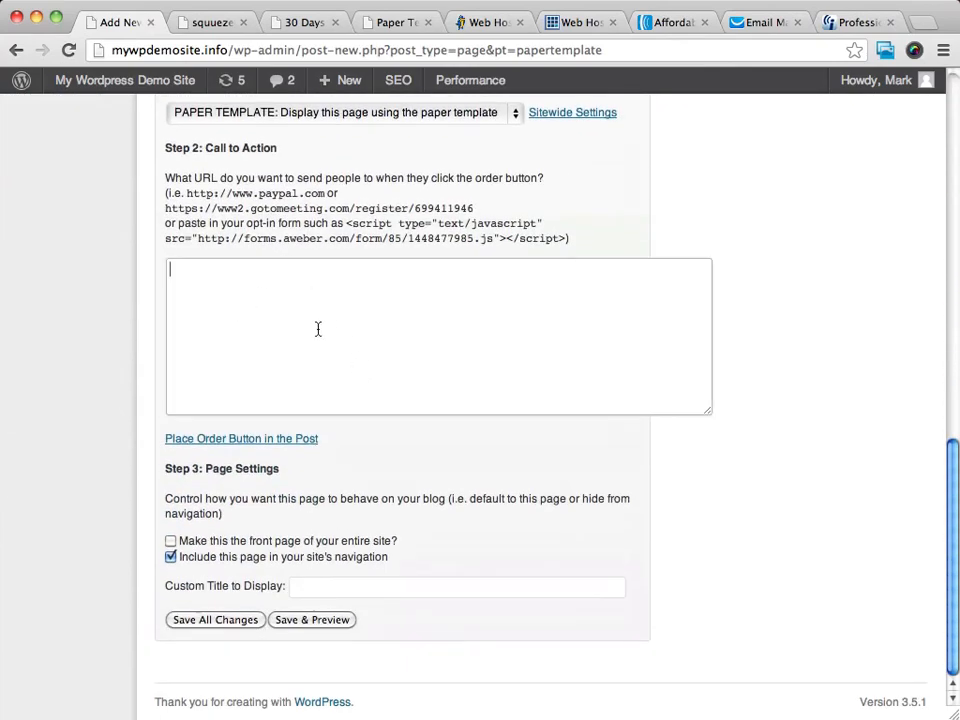
pyautogui.scroll(10, 495, 343)
pyautogui.scroll(3, 495, 343)
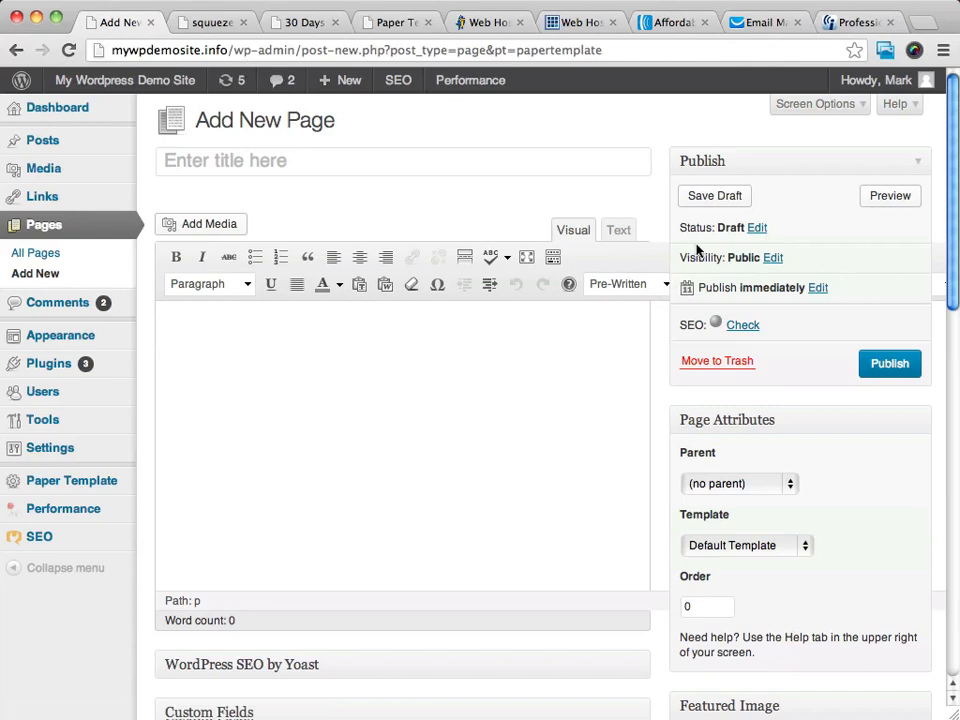
# Hide the editor's extra row of formatting tools and show it again.
pyautogui.click(553, 258)
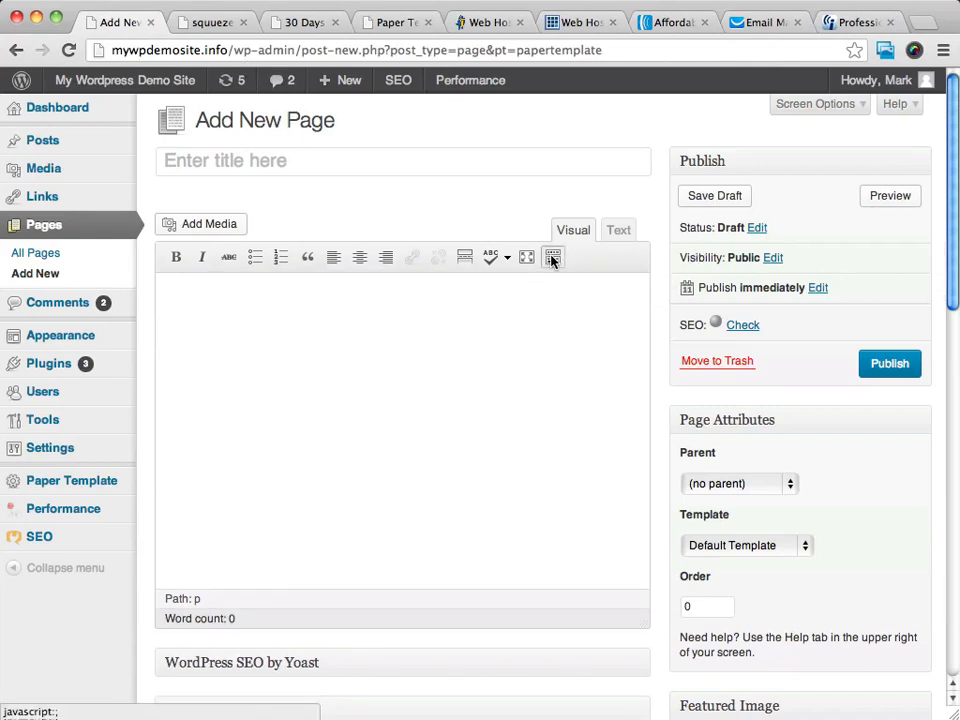
pyautogui.click(553, 258)
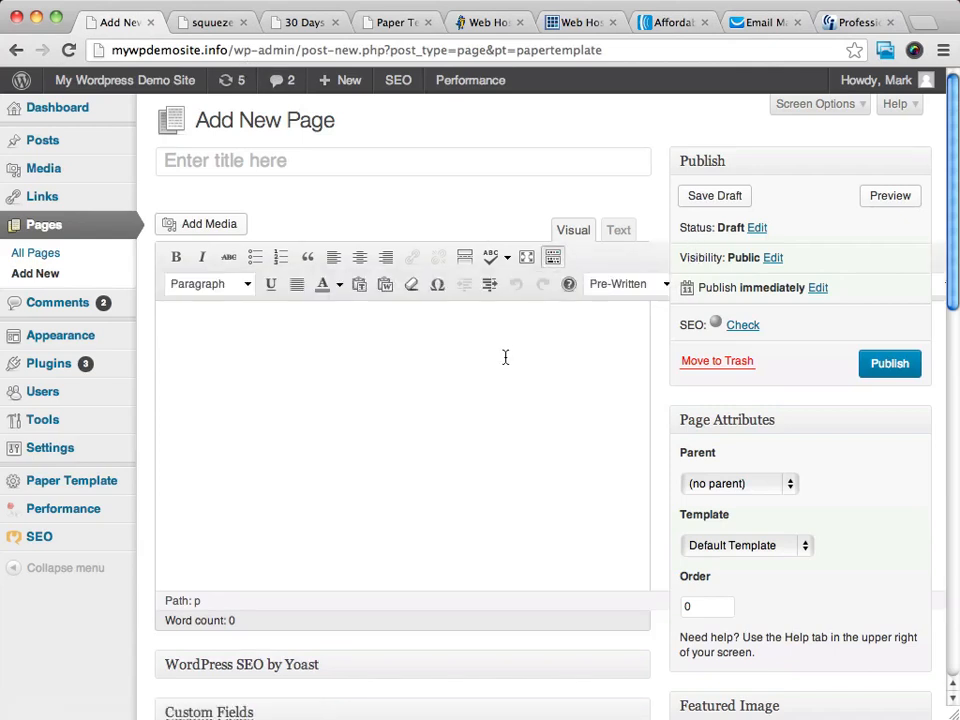
pyautogui.hotkey('ctrl', '-')
pyautogui.hotkey('ctrl', '-')
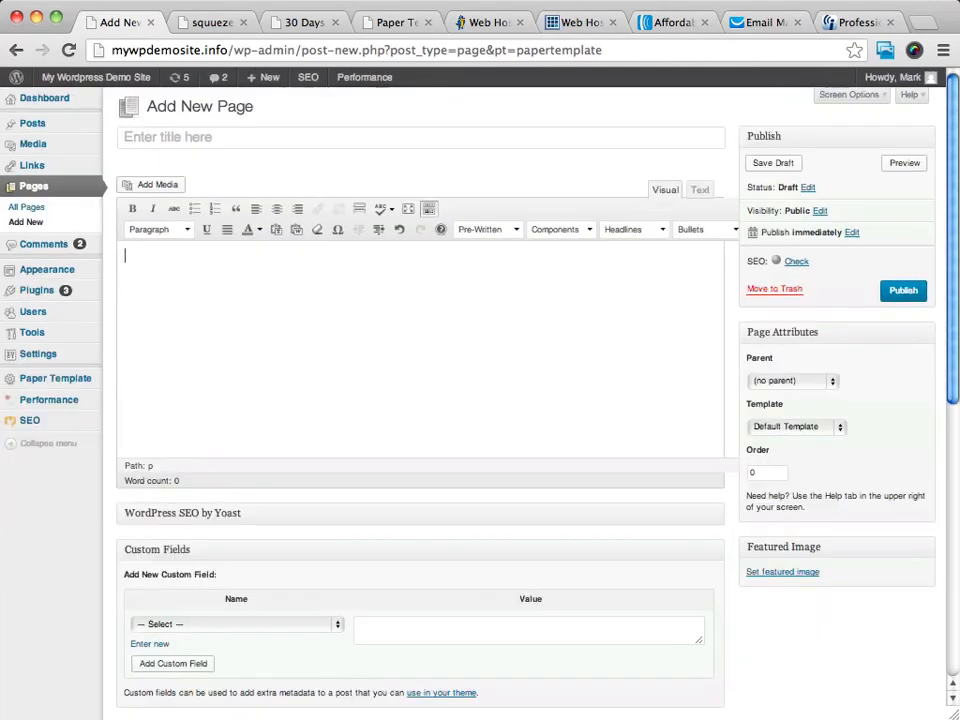
pyautogui.hotkey('ctrl', '+')
pyautogui.hotkey('ctrl', '+')
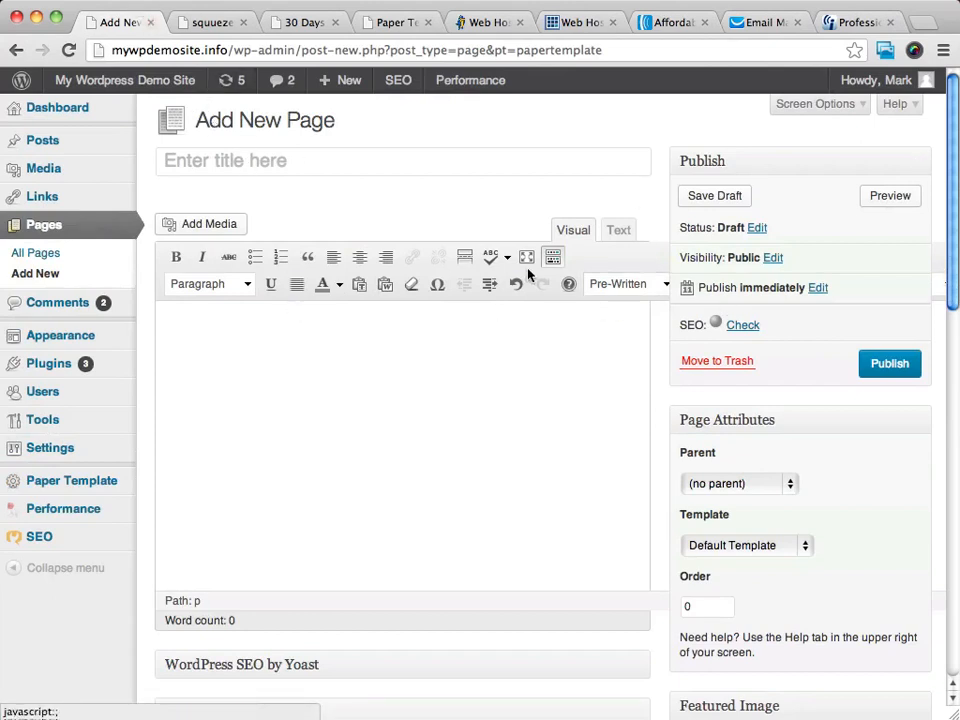
# Fill the page body with the pre-written "OPTIN PAGE: Collect email addresses" template and look through its text.
pyautogui.click(667, 289)
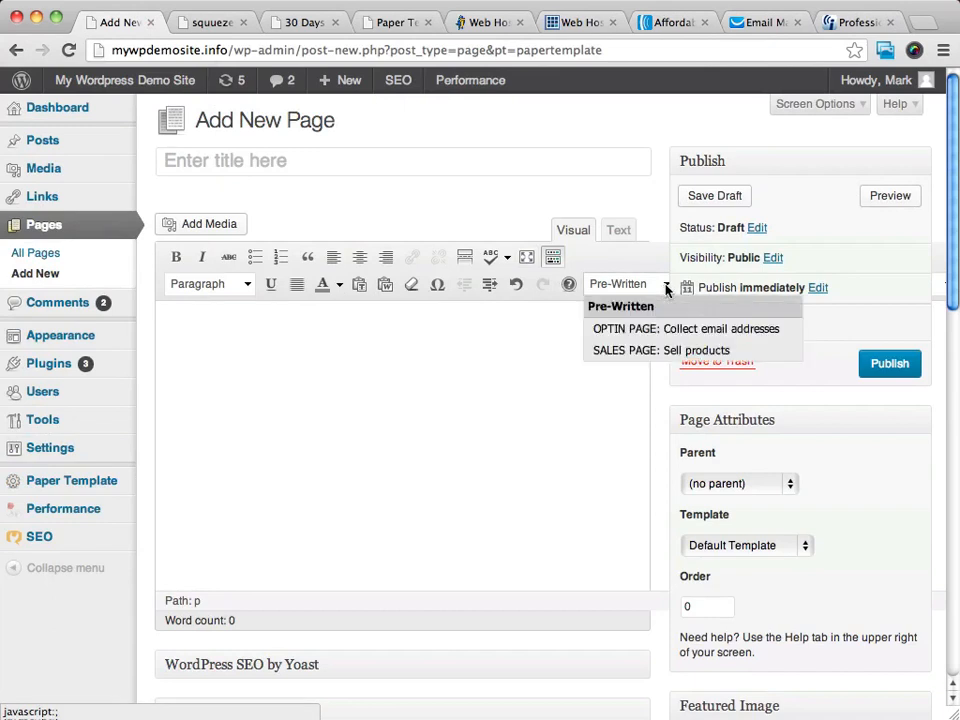
pyautogui.click(628, 329)
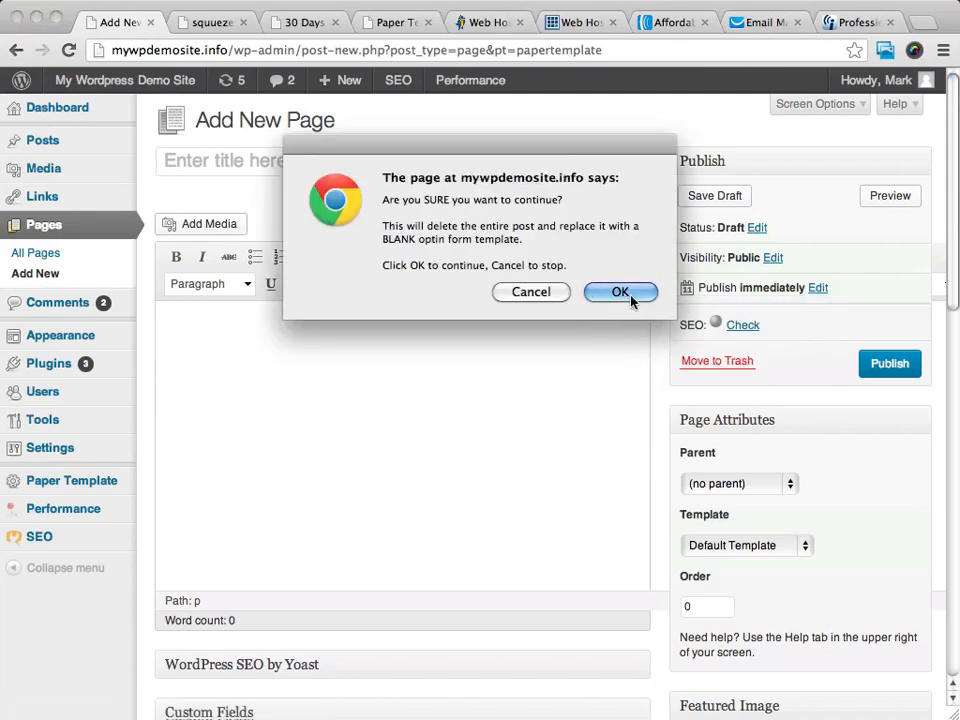
pyautogui.click(621, 292)
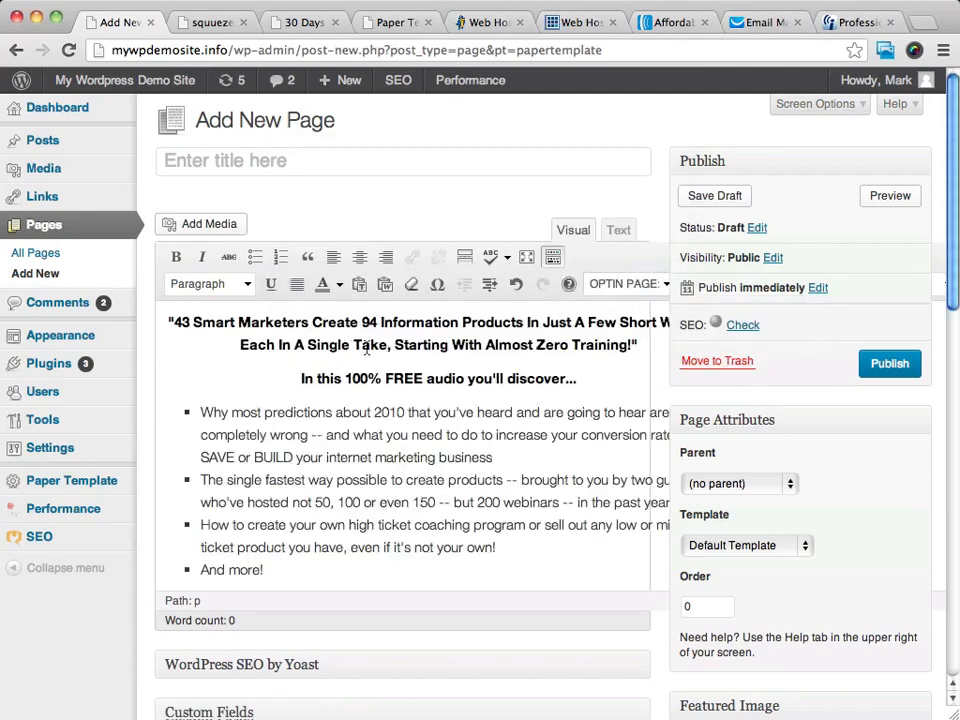
pyautogui.scroll(-5, 453, 335)
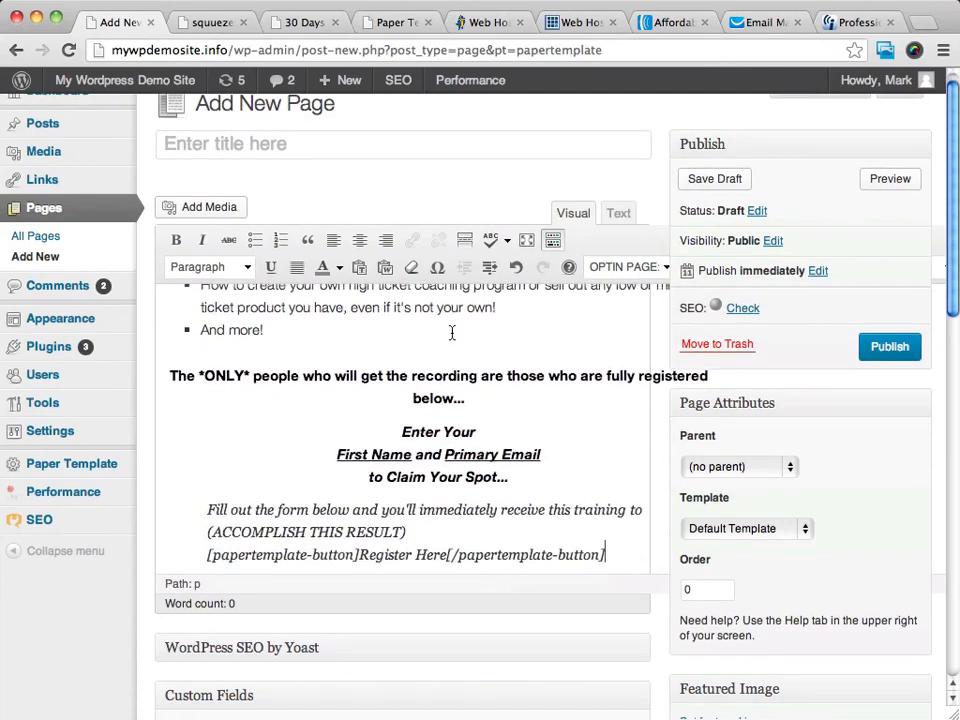
pyautogui.scroll(5, 453, 335)
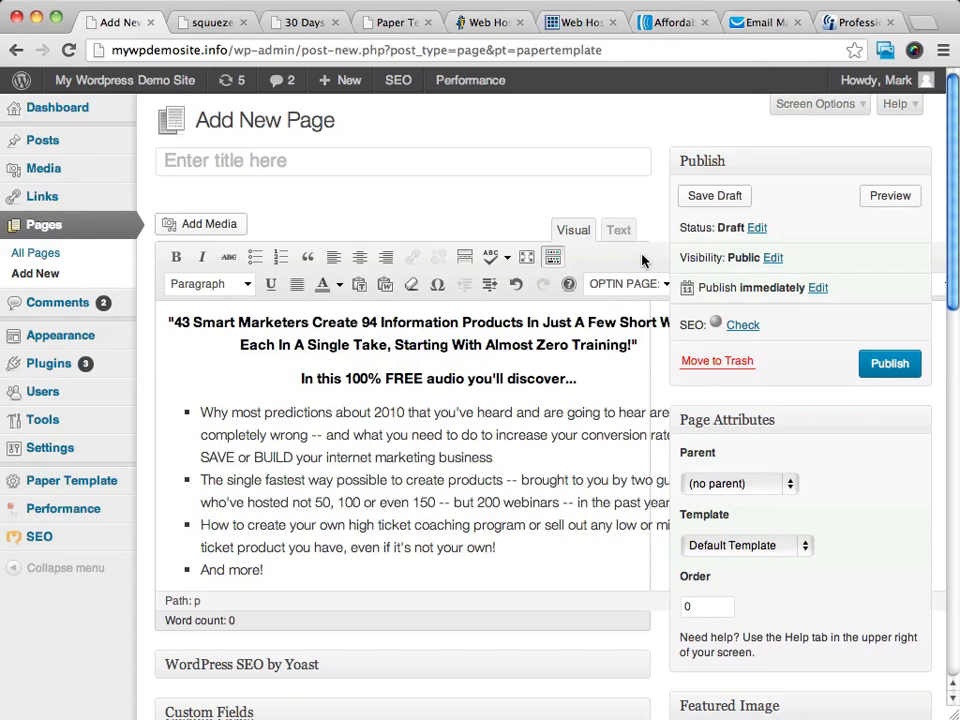
# Replace the main headline of the opt-in page with the "5. Skeptical" headline template.
pyautogui.press('super+minus')
pyautogui.press('super+minus')
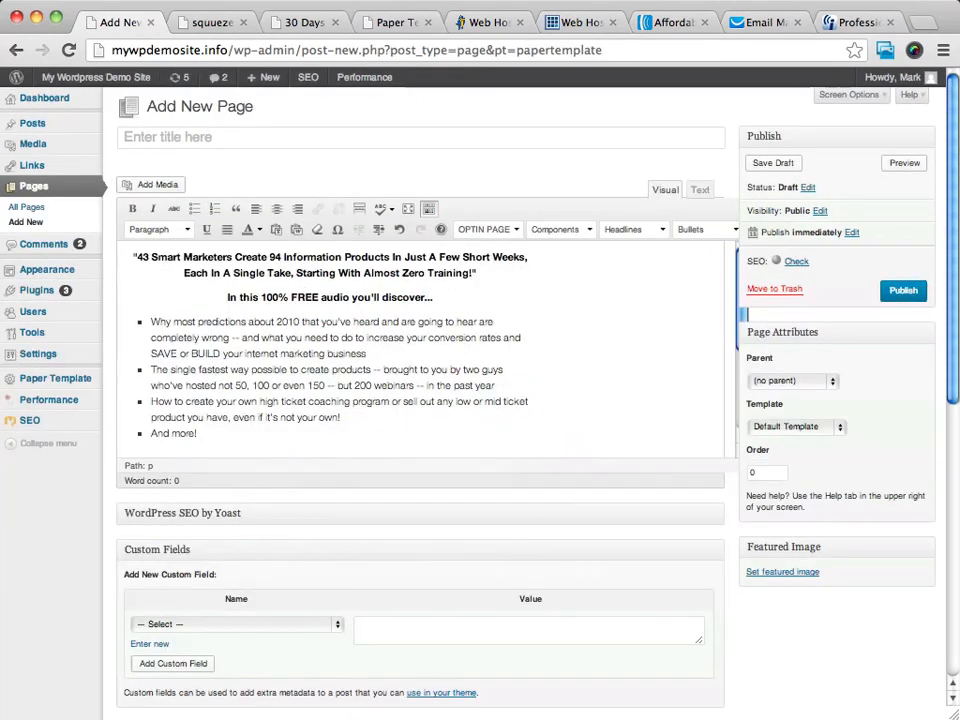
pyautogui.press('super+minus')
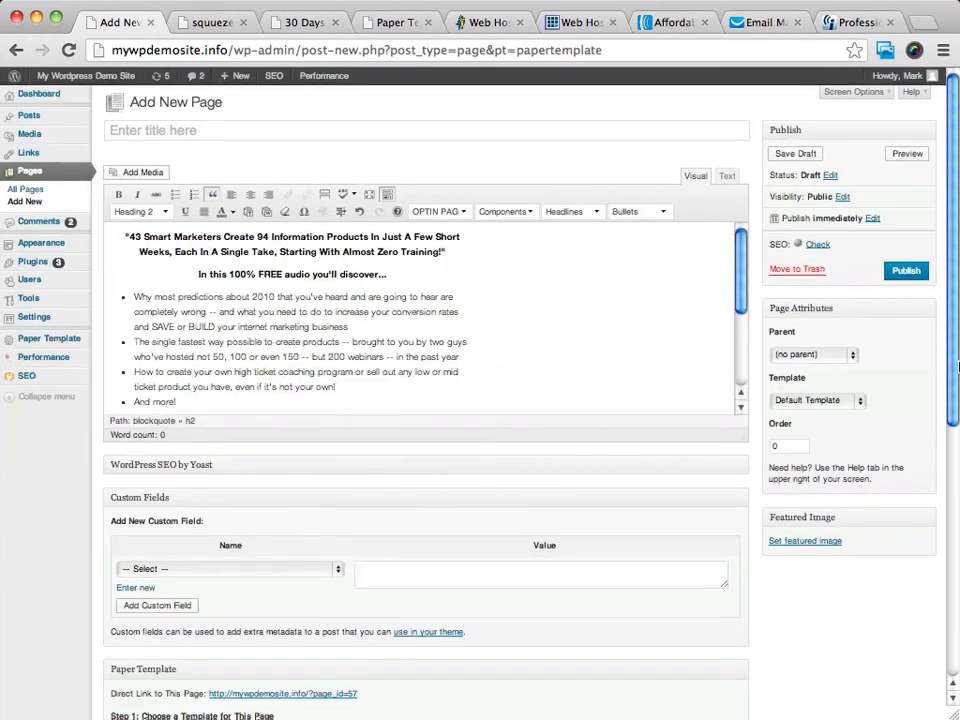
pyautogui.click(290, 251)
pyautogui.moveTo(445, 251); pyautogui.dragTo(119, 243)
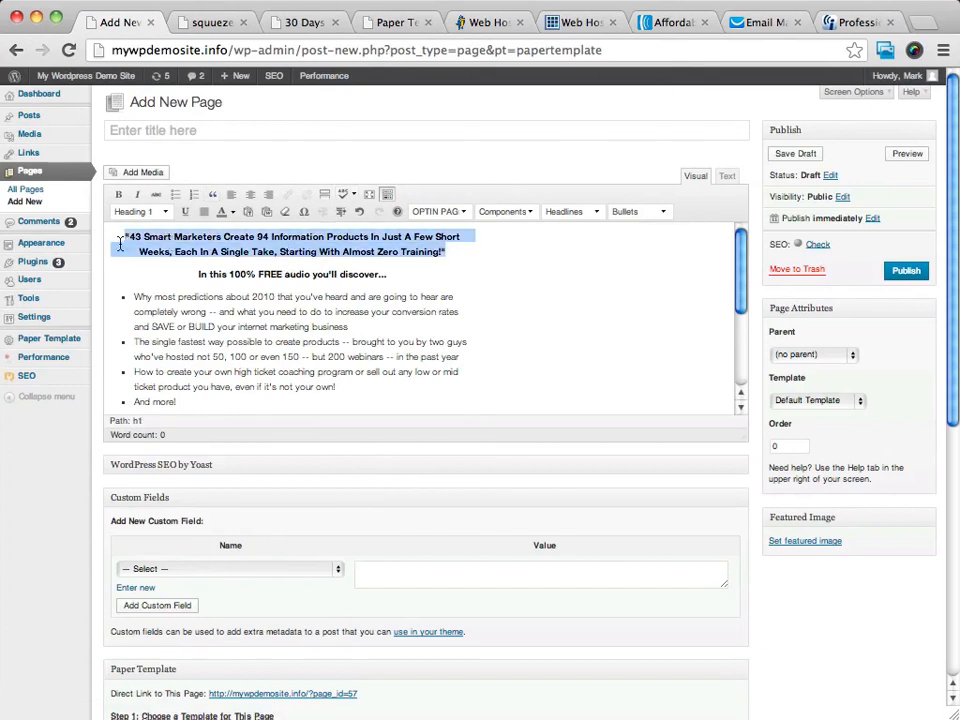
pyautogui.click(596, 214)
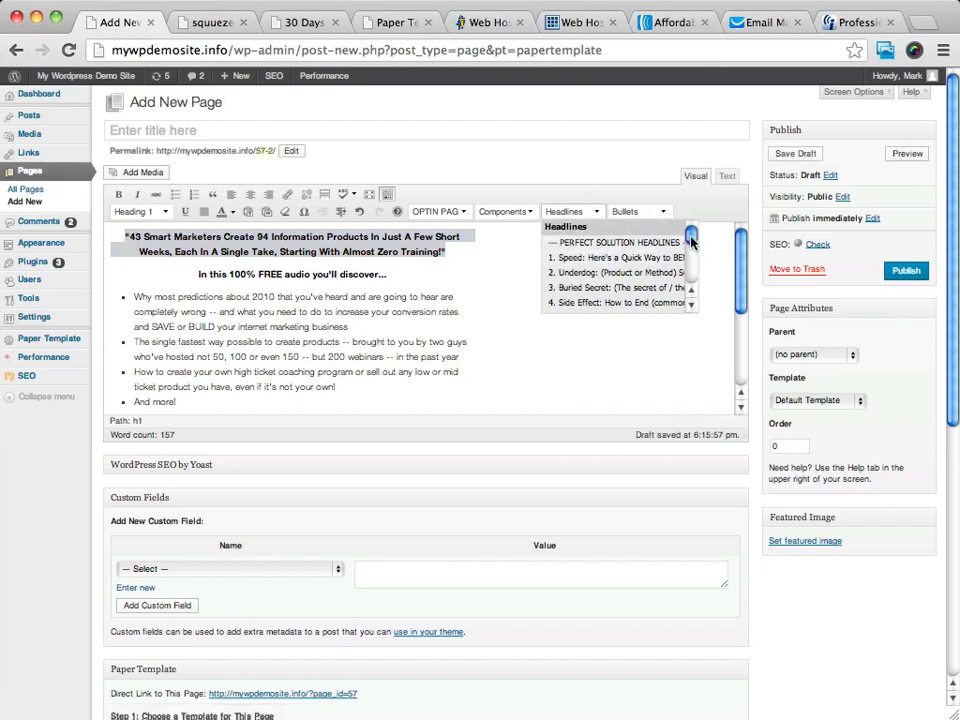
pyautogui.moveTo(690, 234); pyautogui.dragTo(691, 250)
pyautogui.moveTo(690, 256); pyautogui.dragTo(690, 270)
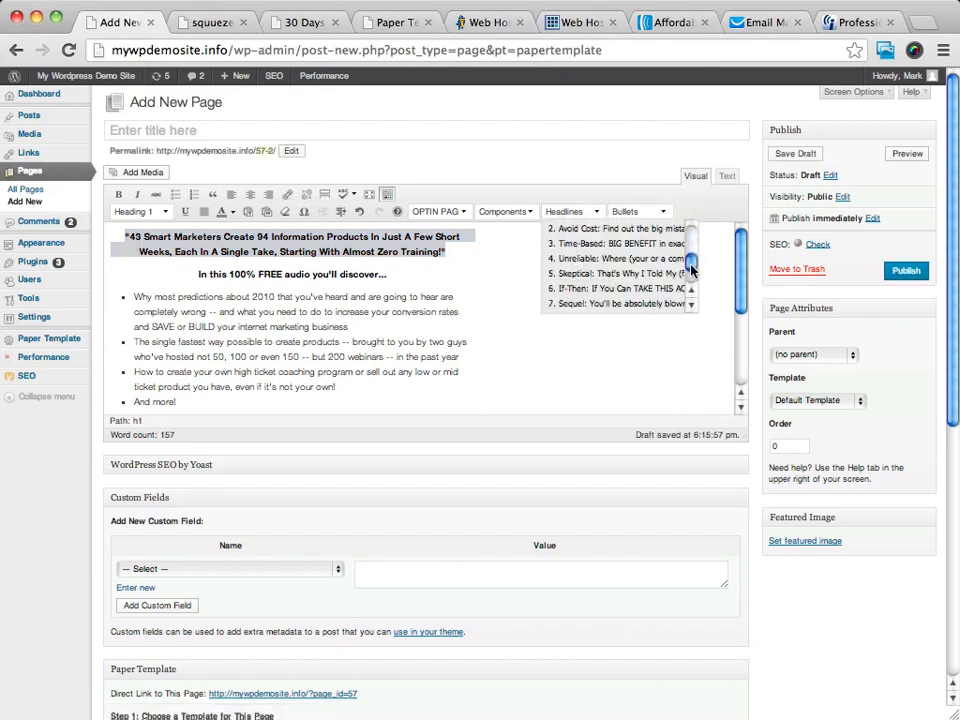
pyautogui.click(632, 274)
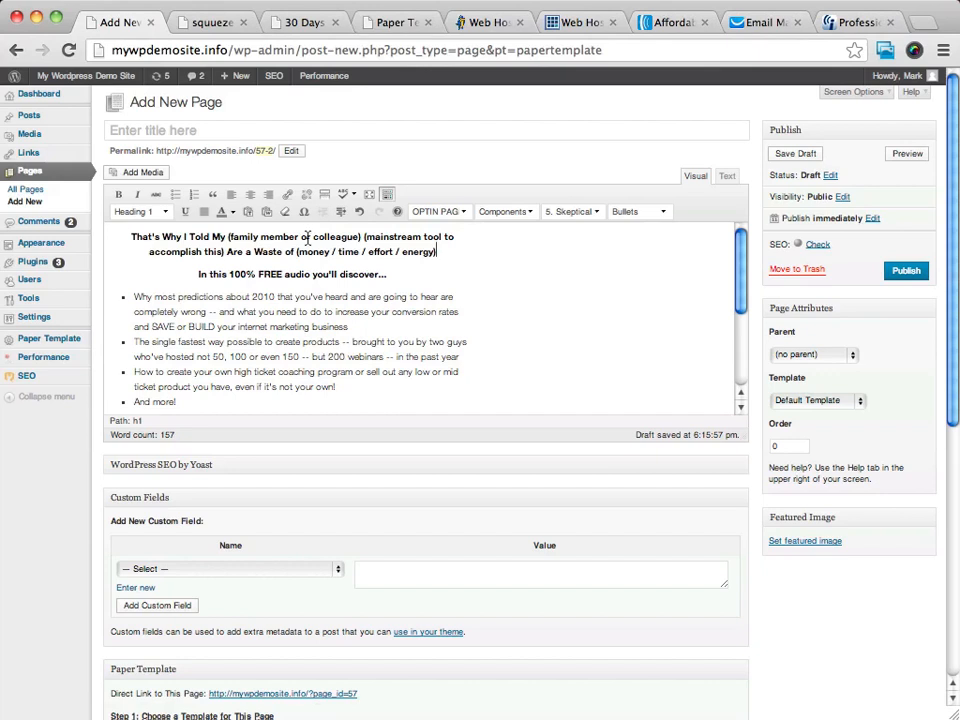
# Examine the placeholders in the new headline and browse the pre-written bullet templates.
pyautogui.click(360, 238)
pyautogui.moveTo(362, 237); pyautogui.dragTo(424, 240)
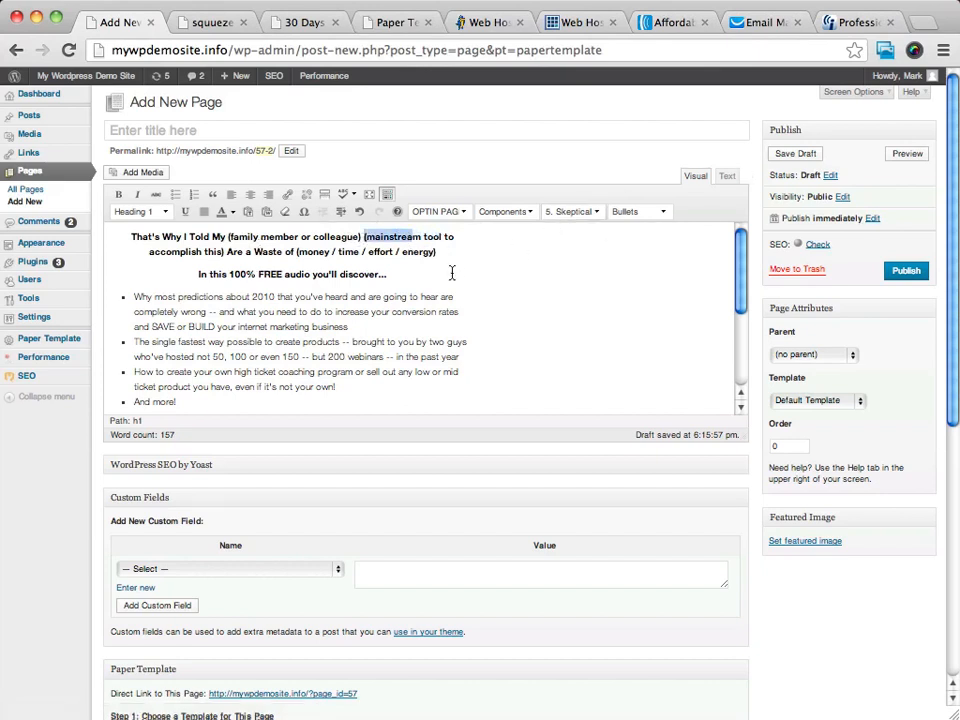
pyautogui.click(651, 215)
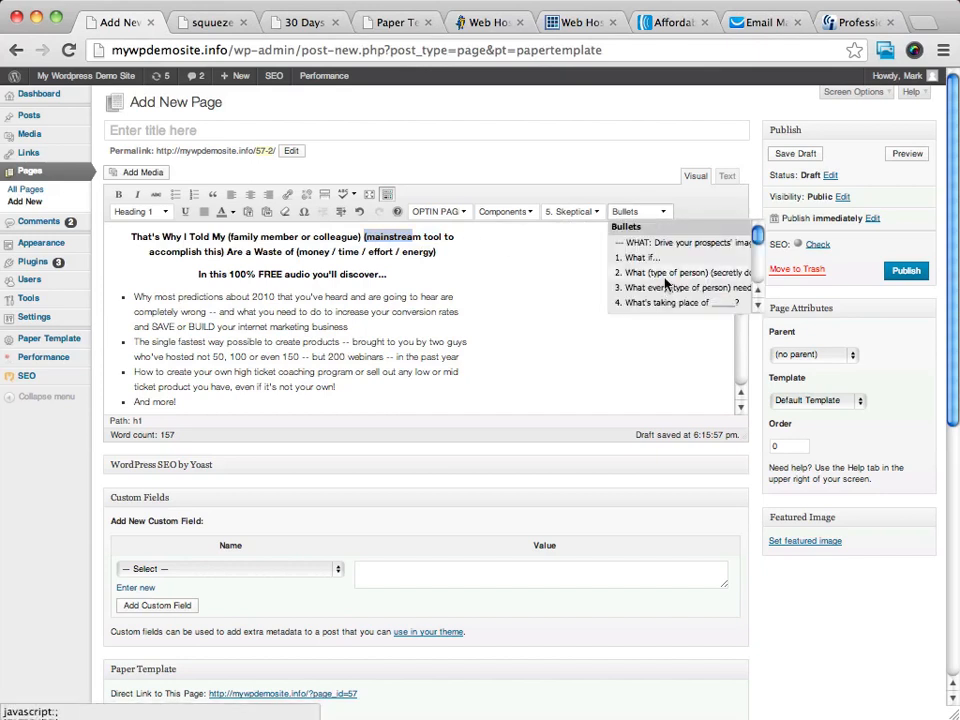
pyautogui.scroll(-6, 666, 285)
pyautogui.scroll(-3, 664, 283)
pyautogui.scroll(10, 662, 280)
pyautogui.click(476, 253)
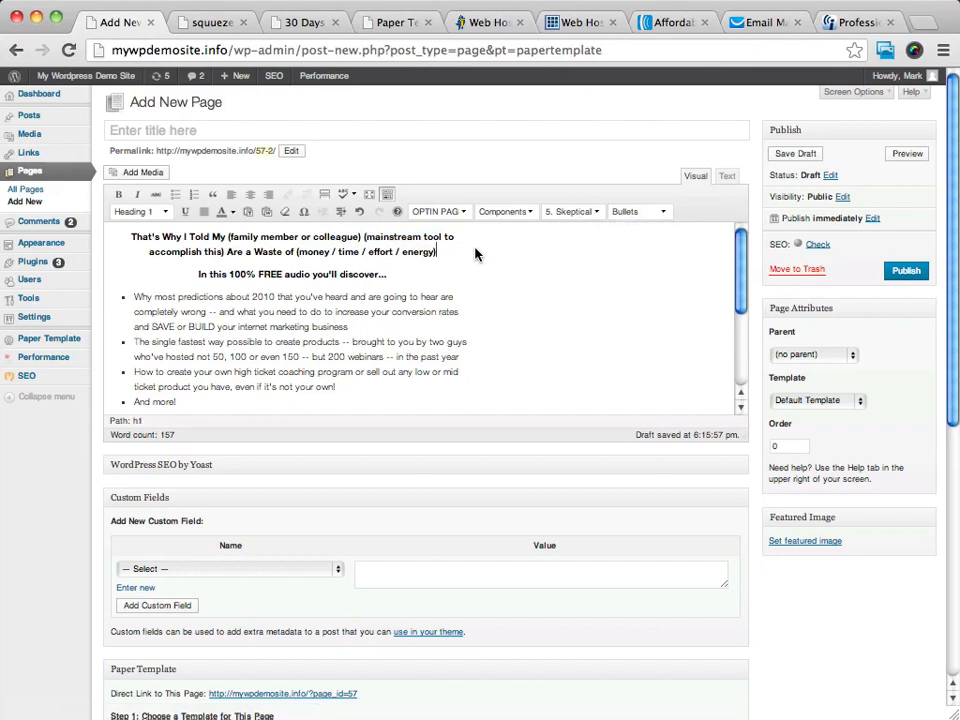
# Give the new page the title "test2".
pyautogui.click(304, 130)
pyautogui.write('test2')
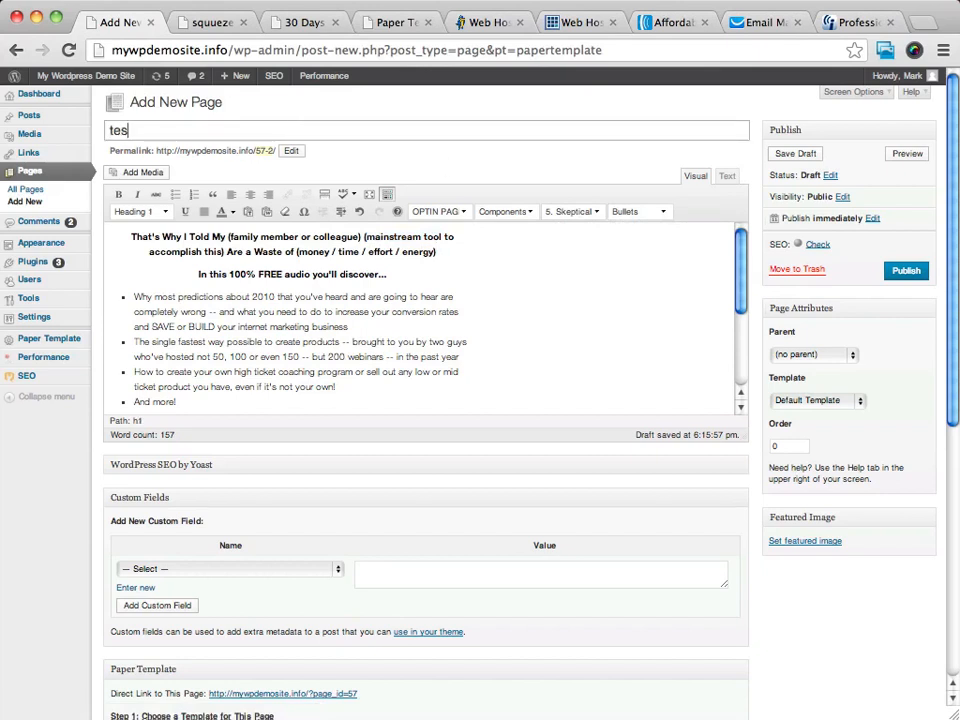
# Publish the "test2" page and open its live version in a new browser tab.
pyautogui.click(905, 270)
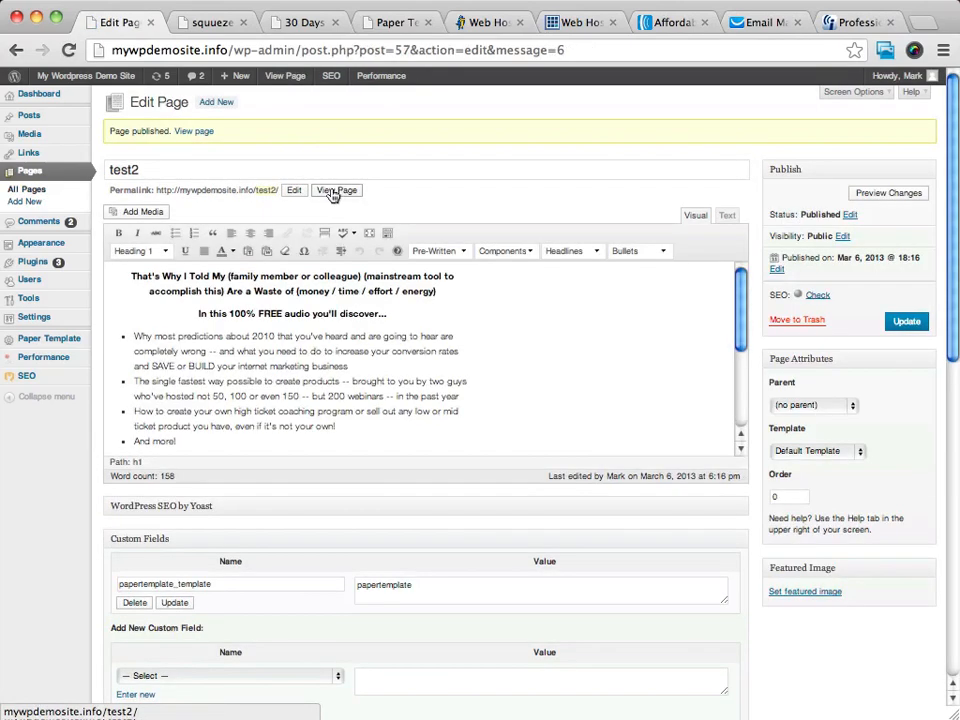
pyautogui.rightClick(333, 195)
pyautogui.click(364, 188)
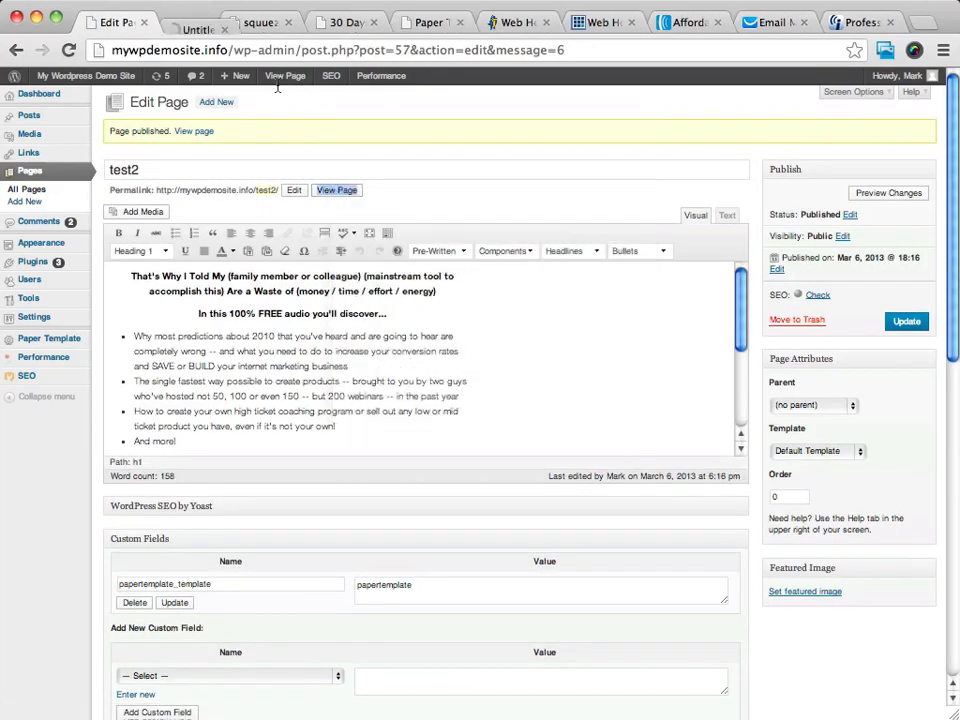
pyautogui.click(210, 25)
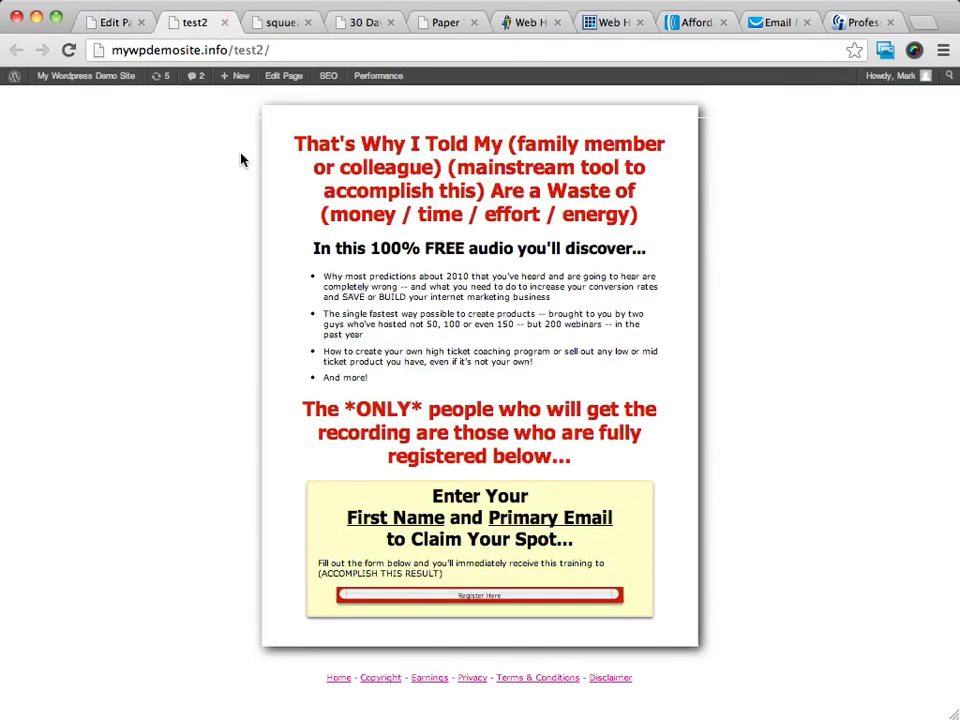
# Enlarge the published test2 page and examine its headline, bullet points and registration box.
pyautogui.press('super+equal')
pyautogui.press('super+equal')
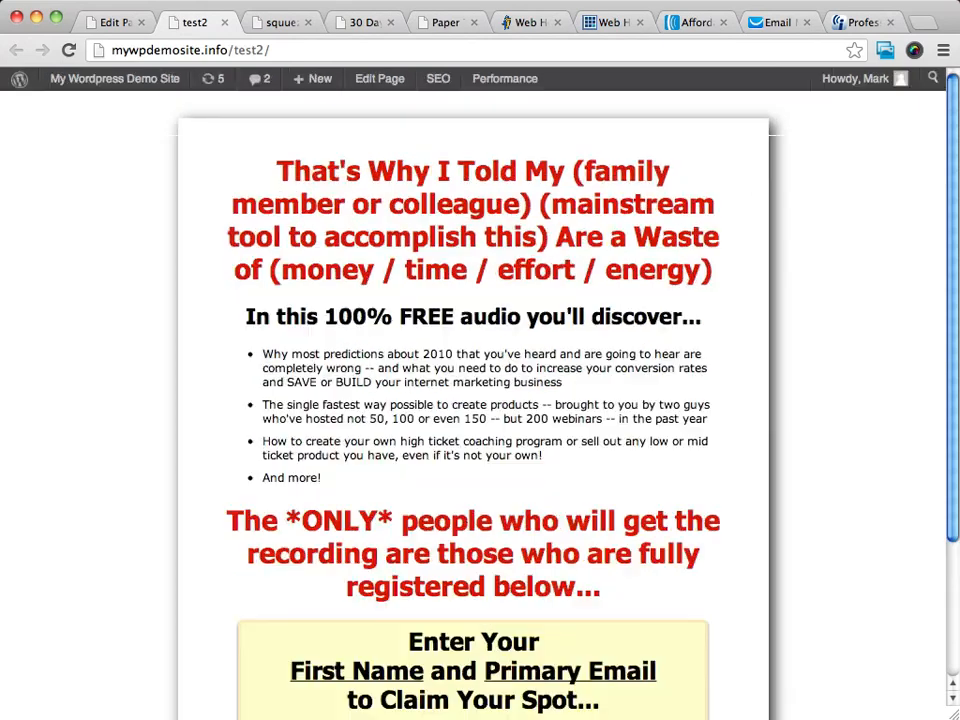
pyautogui.press('super+equal')
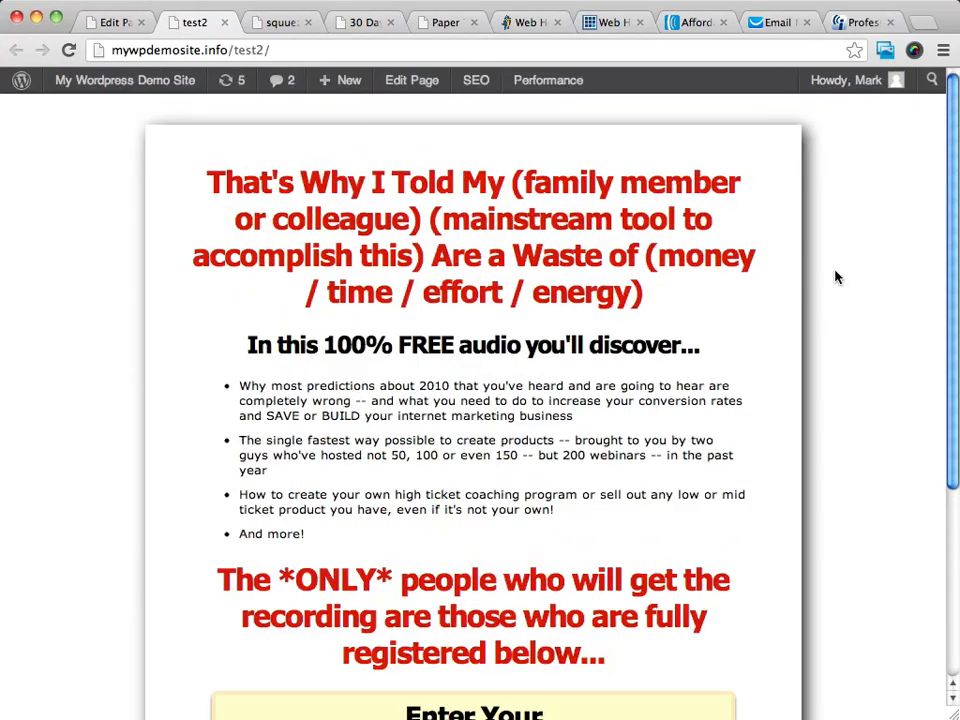
pyautogui.scroll(-5, 836, 285)
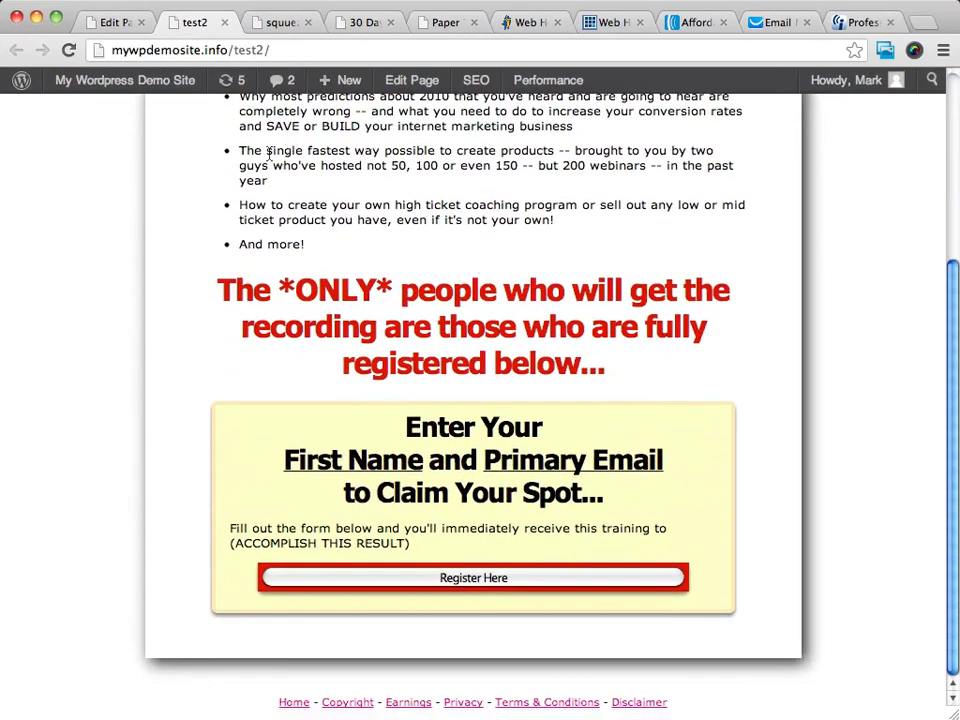
pyautogui.moveTo(239, 150); pyautogui.dragTo(322, 191)
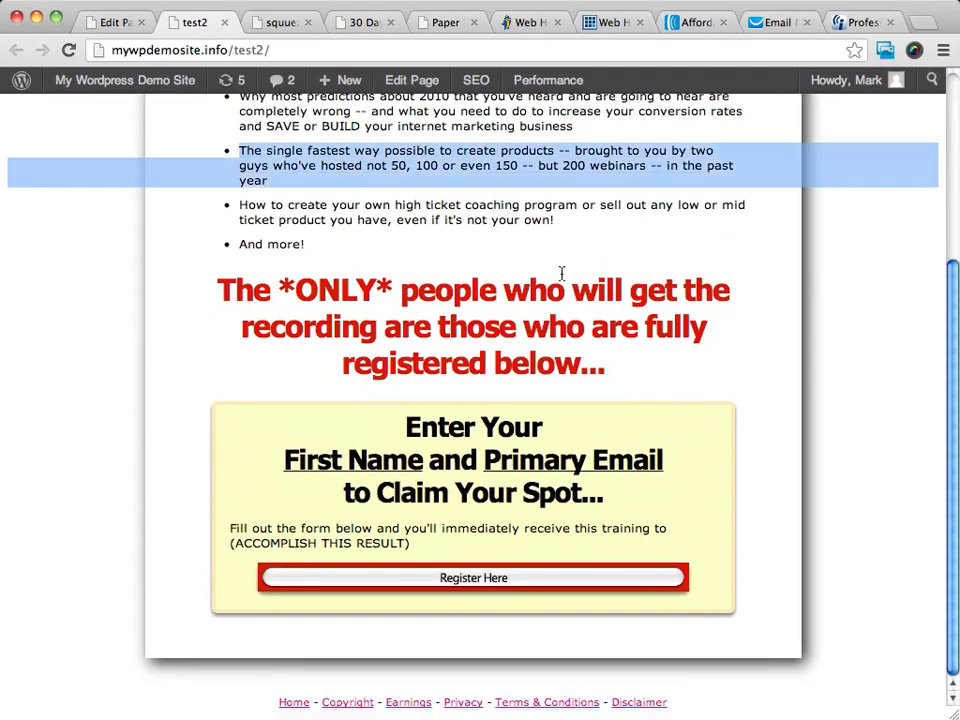
pyautogui.scroll(5, 561, 274)
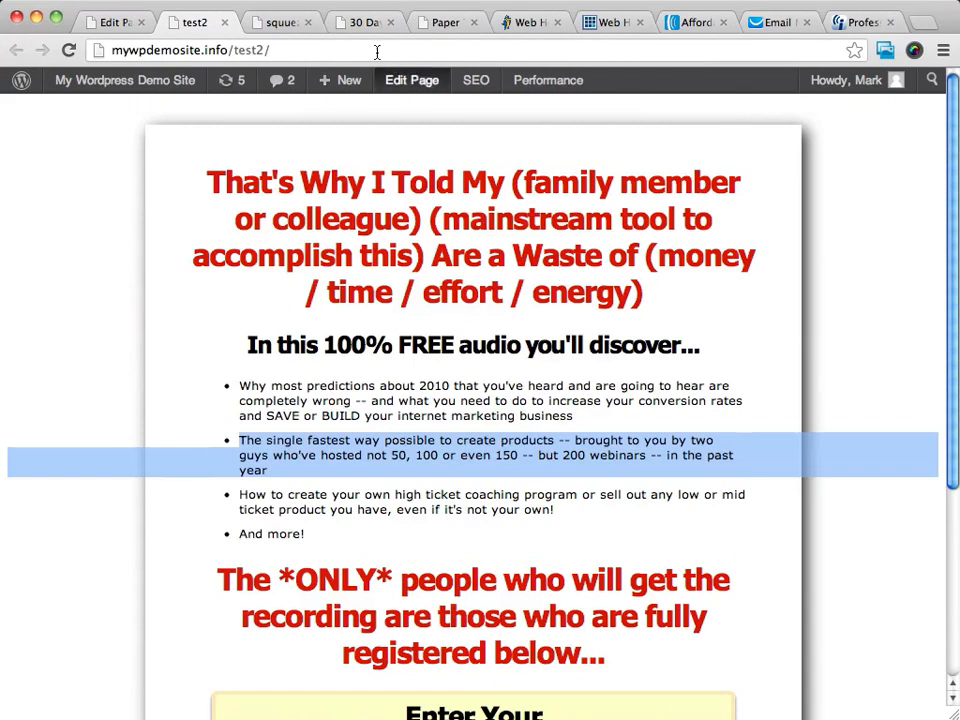
# Switch to the already built squuezepage and examine its overall layout, main headline and subheadline.
pyautogui.click(285, 23)
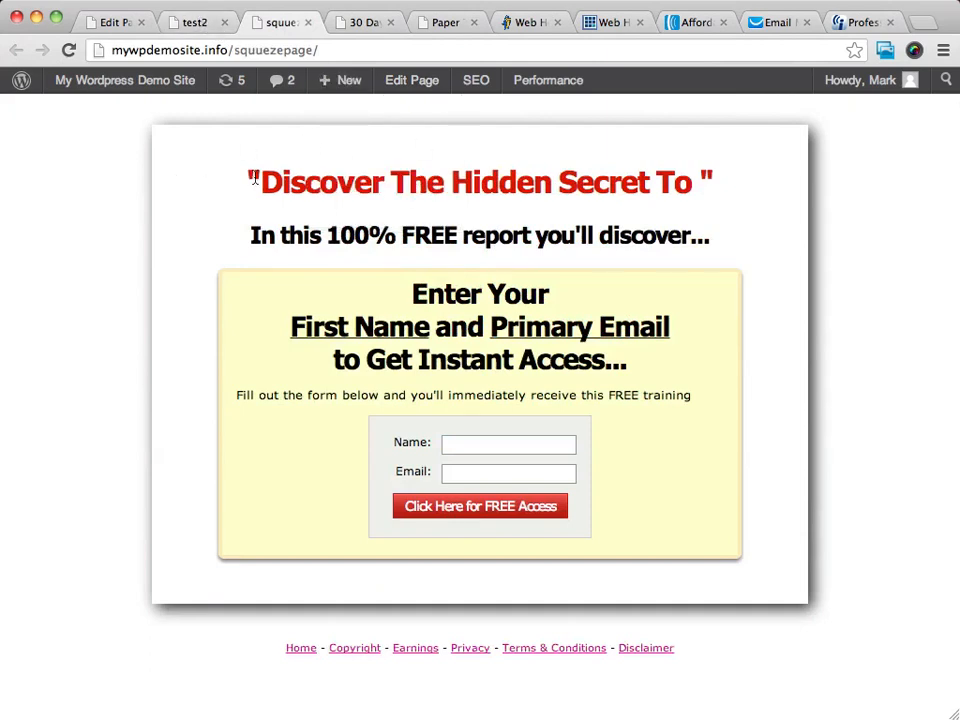
pyautogui.moveTo(250, 180); pyautogui.dragTo(791, 612)
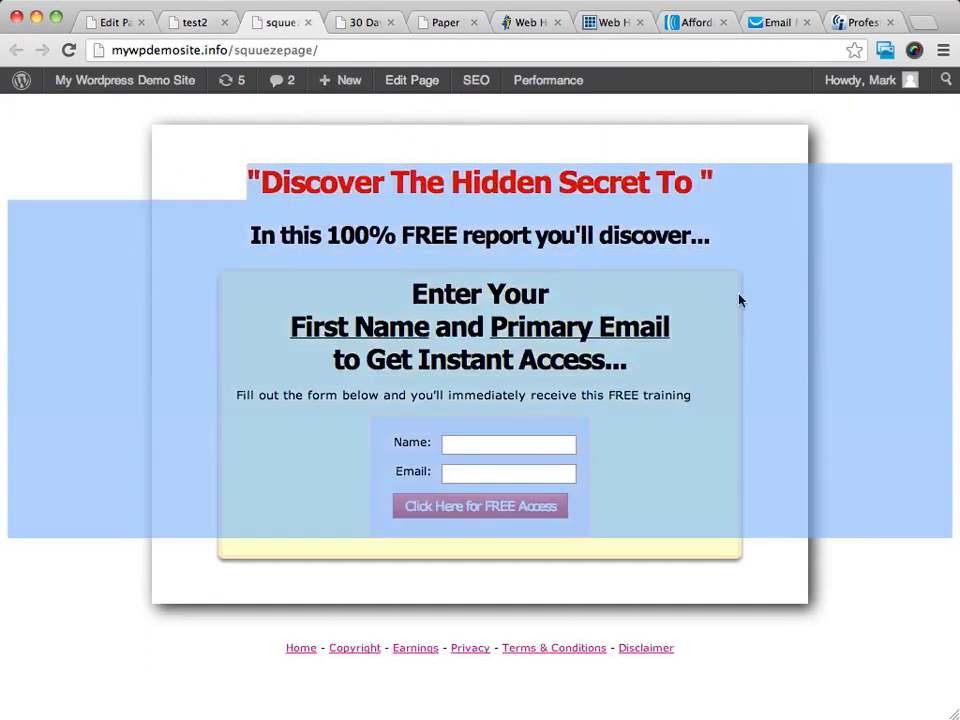
pyautogui.click(779, 443)
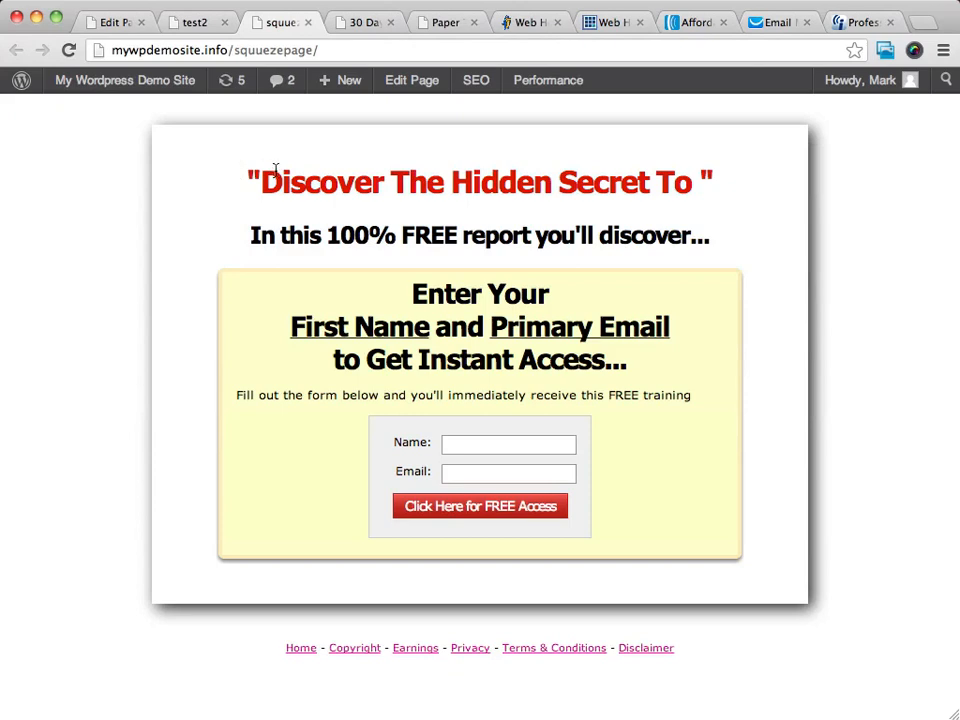
pyautogui.moveTo(244, 181); pyautogui.dragTo(724, 187)
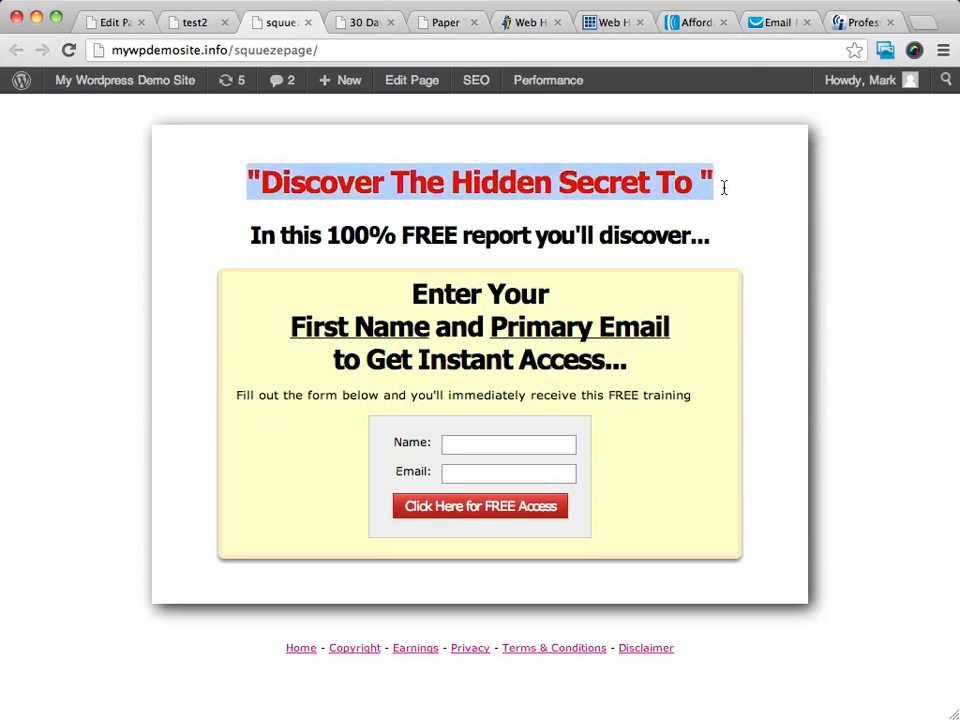
pyautogui.click(437, 226)
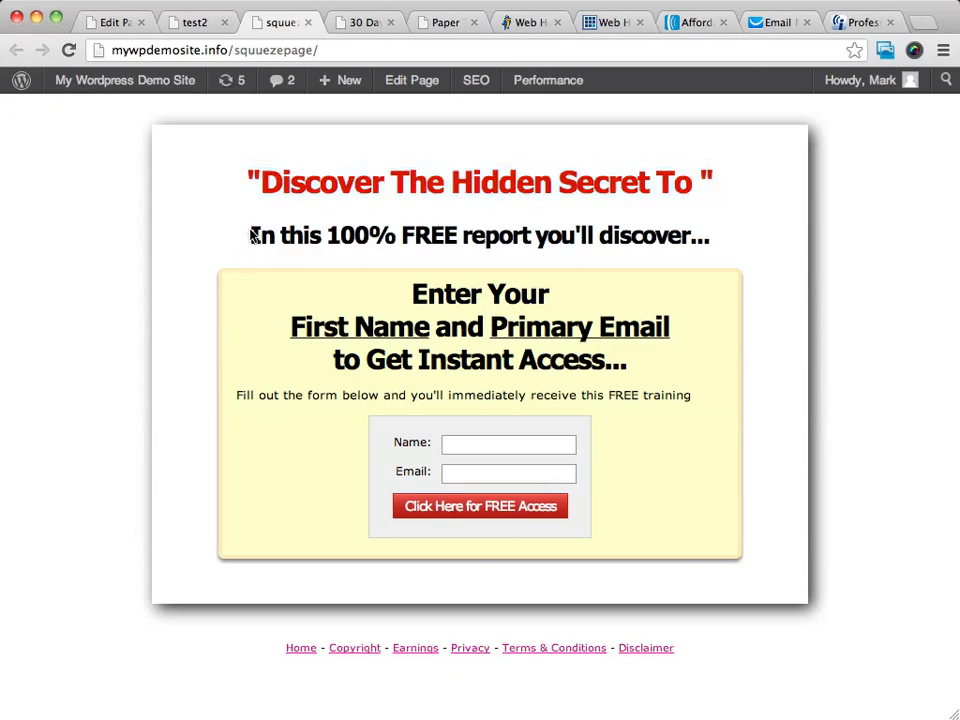
pyautogui.moveTo(249, 233); pyautogui.dragTo(748, 238)
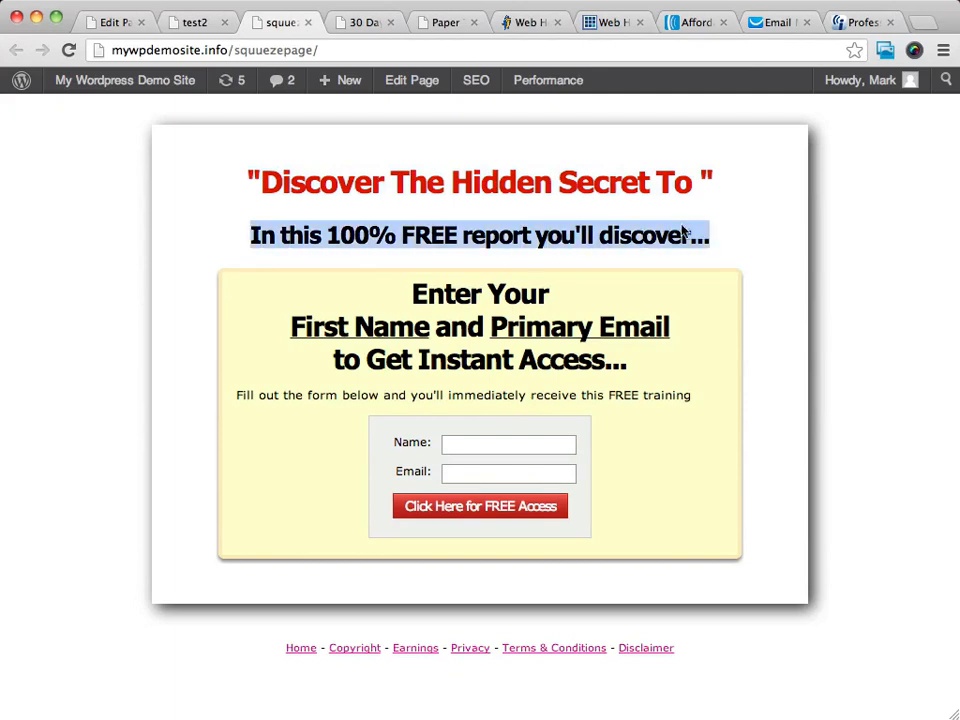